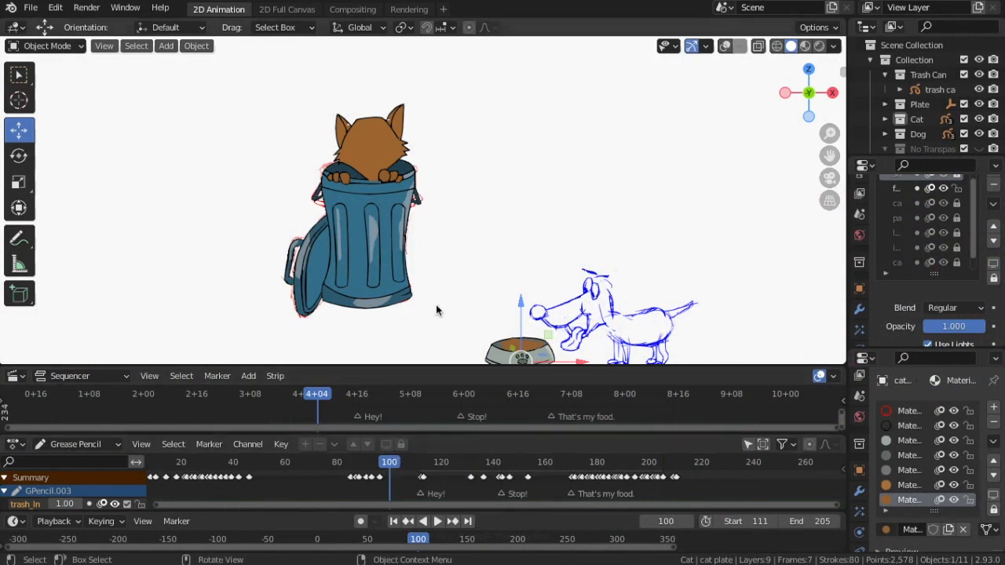
Move the food plate along the X axis to below the trash can and back in front of the dog.
scroll(550, 345, "down", 1)
left_click_drag(561, 337, 442, 340)
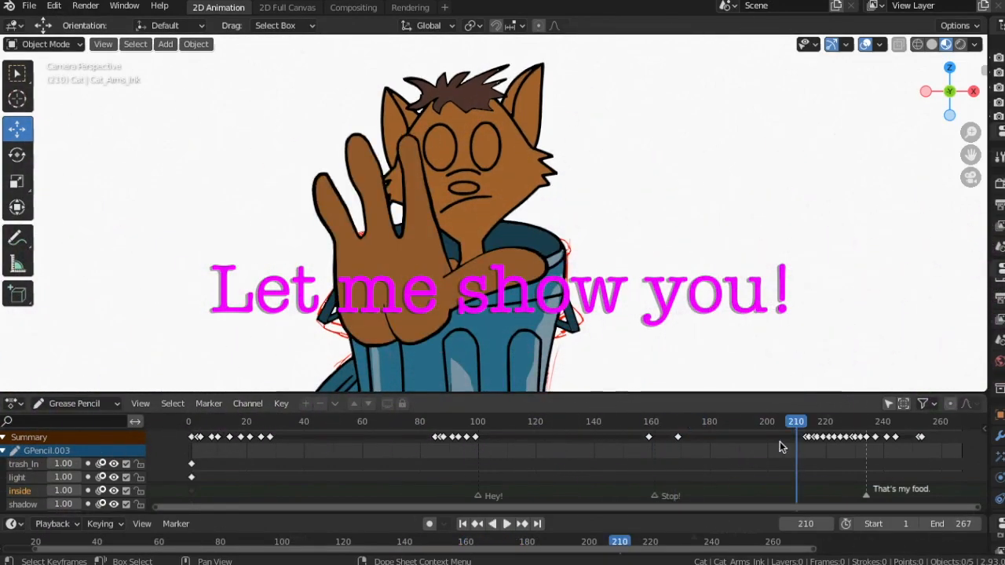
key("space")
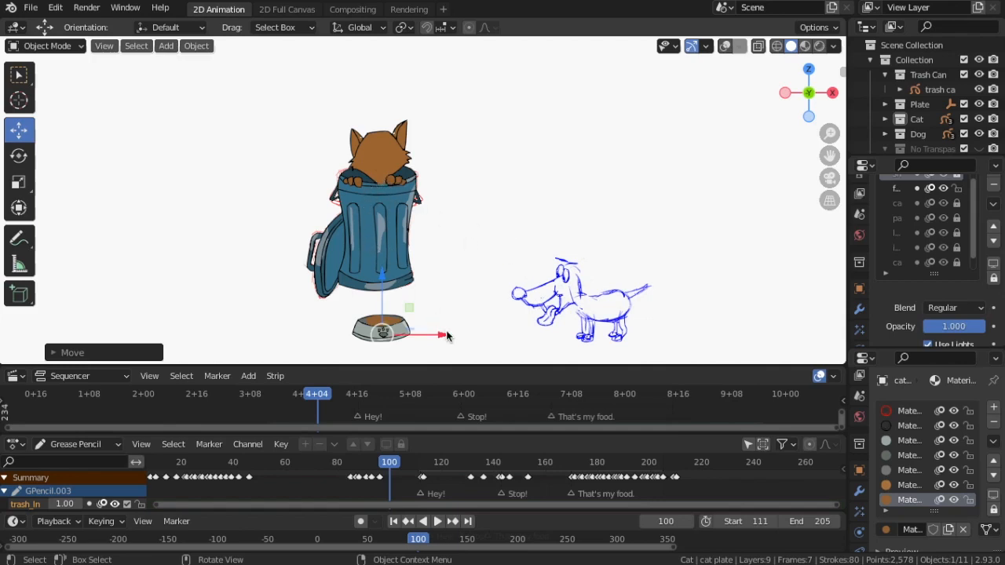
left_click_drag(441, 335, 564, 352)
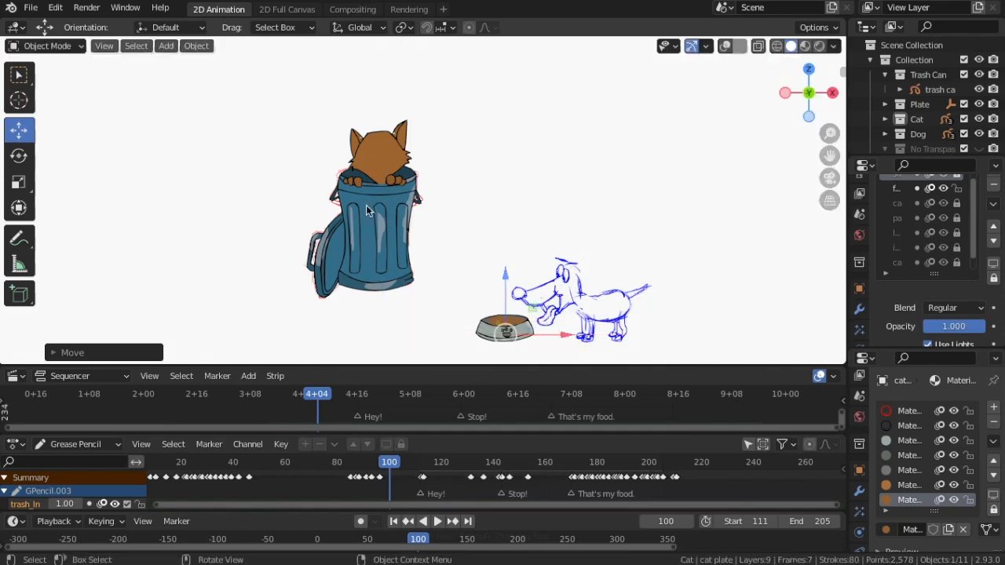
scroll(462, 294, "up", 4)
scroll(461, 297, "down", 5)
scroll(449, 295, "up", 2)
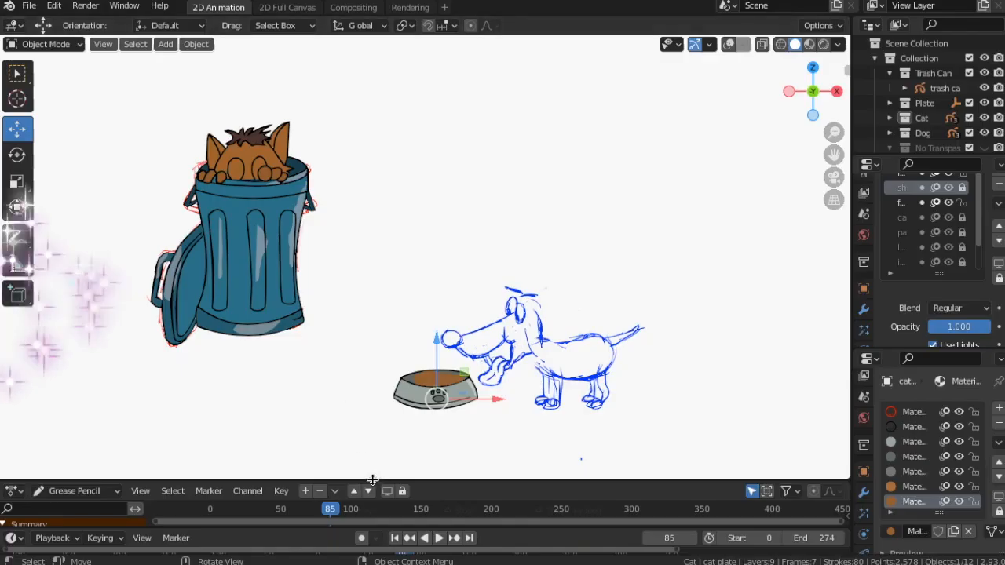
left_click_drag(372, 475, 399, 279)
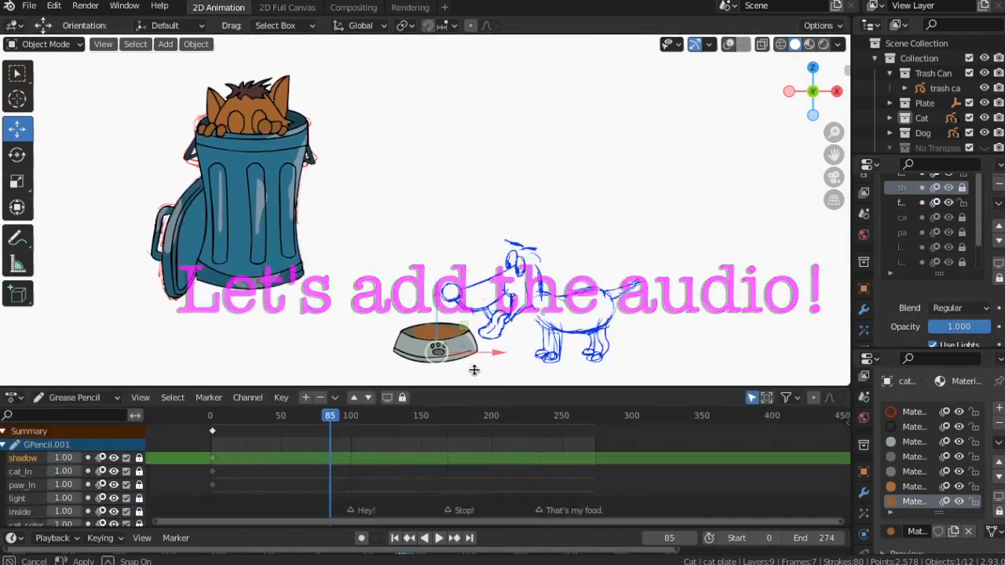
left_click_drag(474, 370, 474, 364)
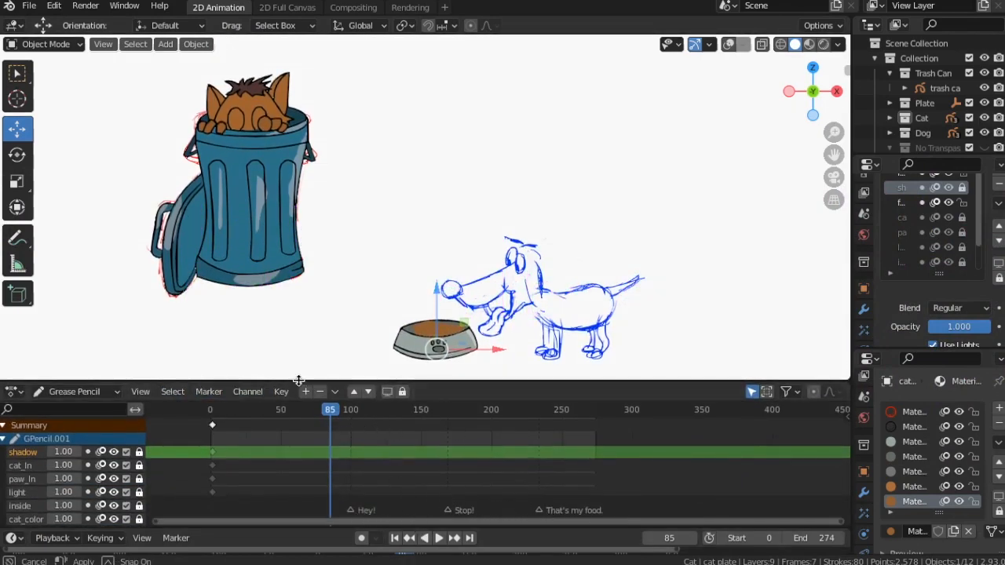
left_click_drag(351, 382, 343, 478)
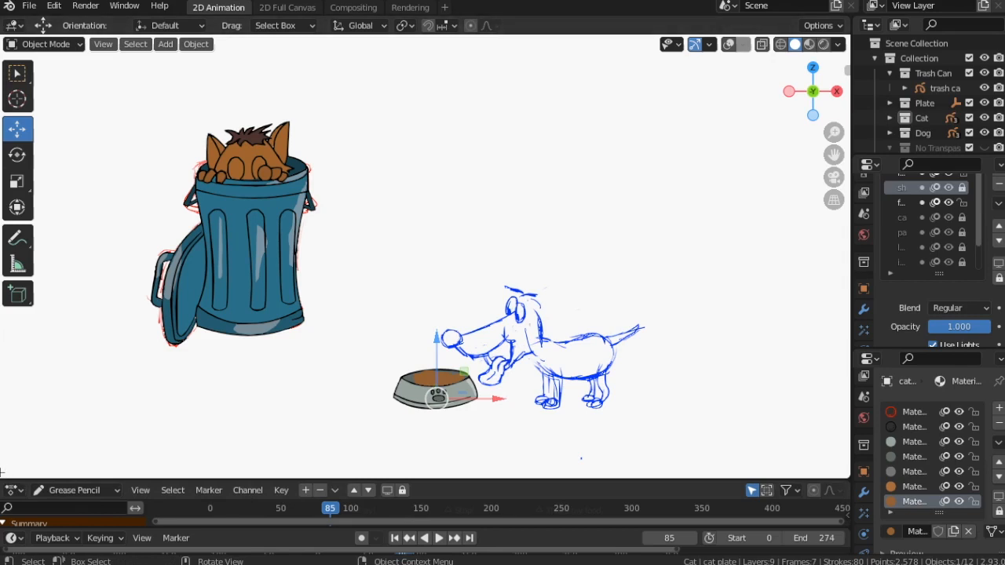
Split a second area off beneath the 3D viewport and turn it into a Video Sequencer.
left_click_drag(1, 470, 47, 398)
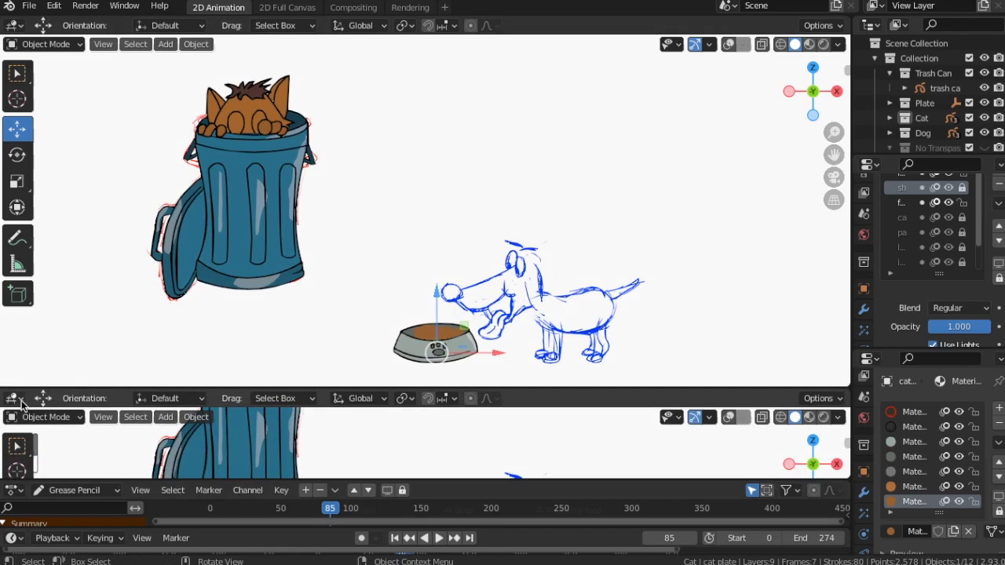
left_click(19, 400)
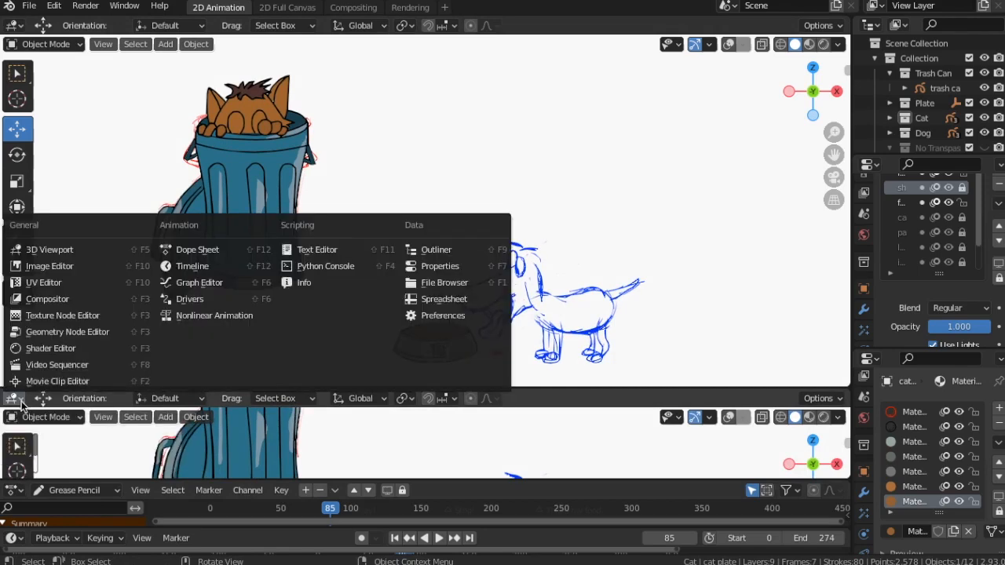
left_click(59, 365)
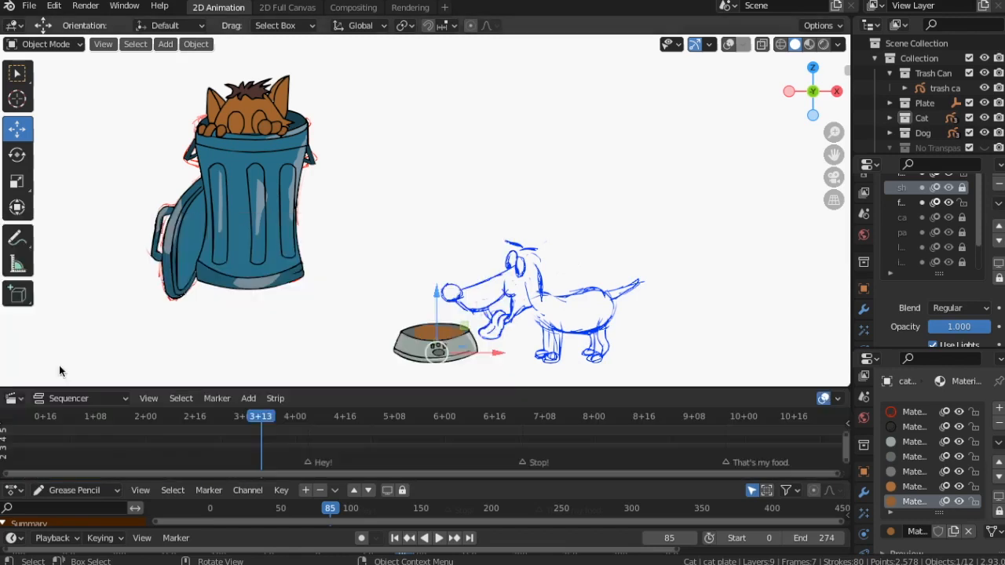
Add the sound file Hey Stop.m4a from the Lipsinc Resource folder as a strip at frame 85 and enlarge the Sequencer.
left_click(248, 399)
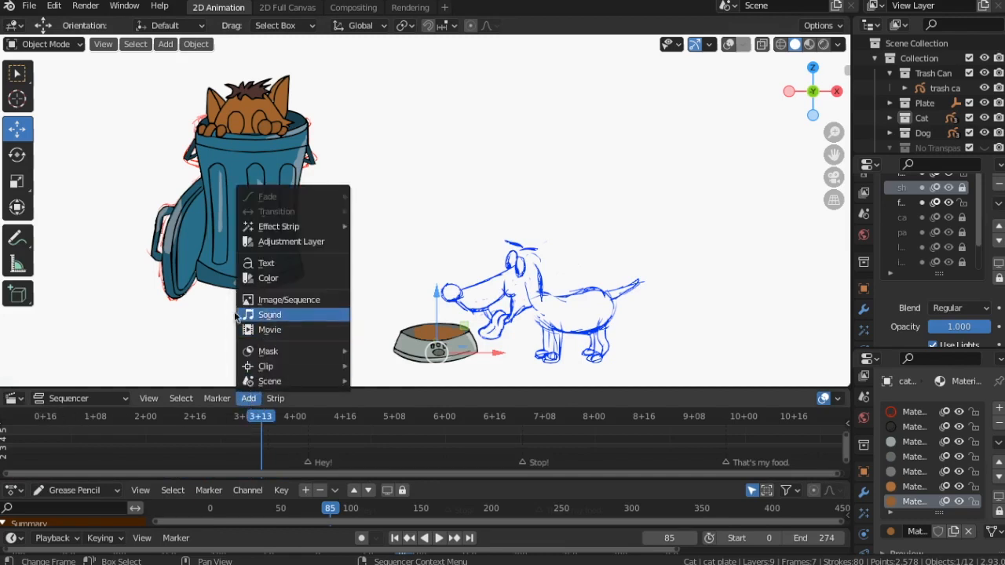
left_click(247, 398)
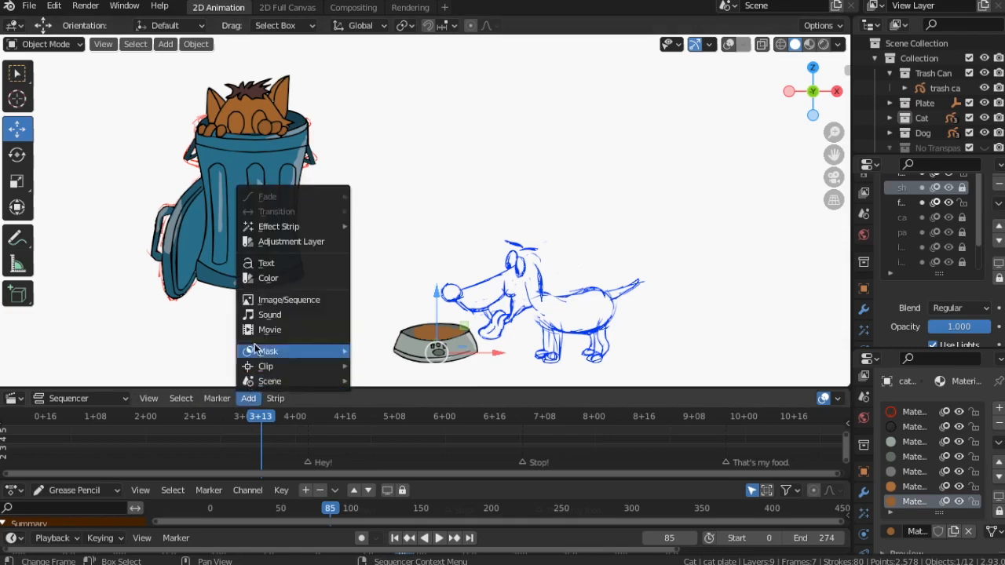
left_click(267, 316)
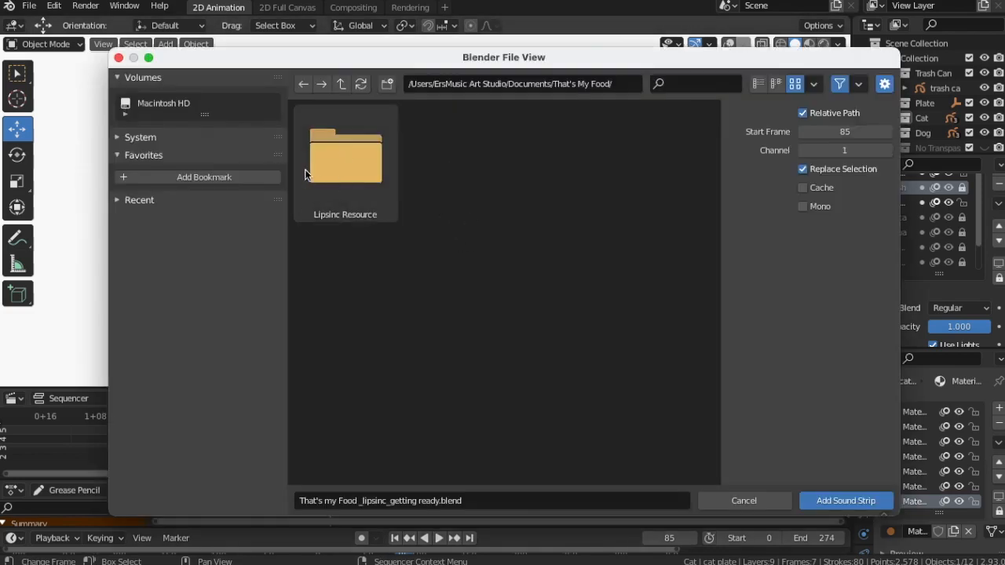
double_click(354, 173)
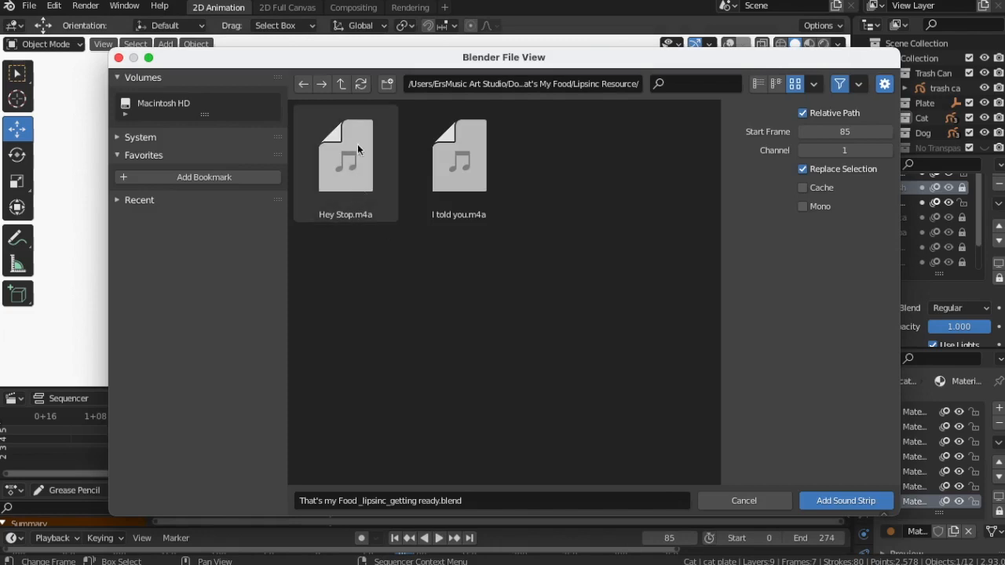
double_click(357, 190)
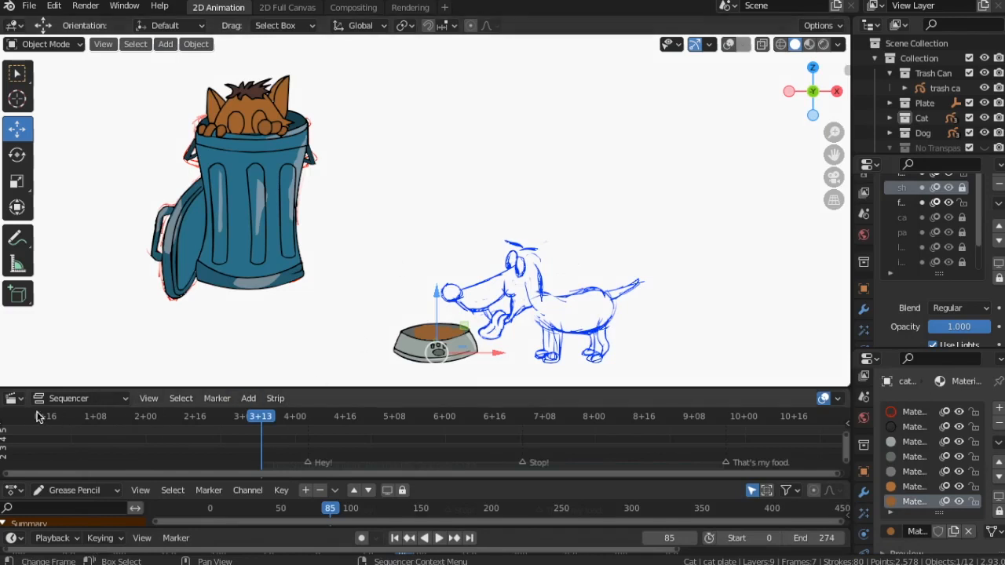
left_click_drag(347, 388, 402, 79)
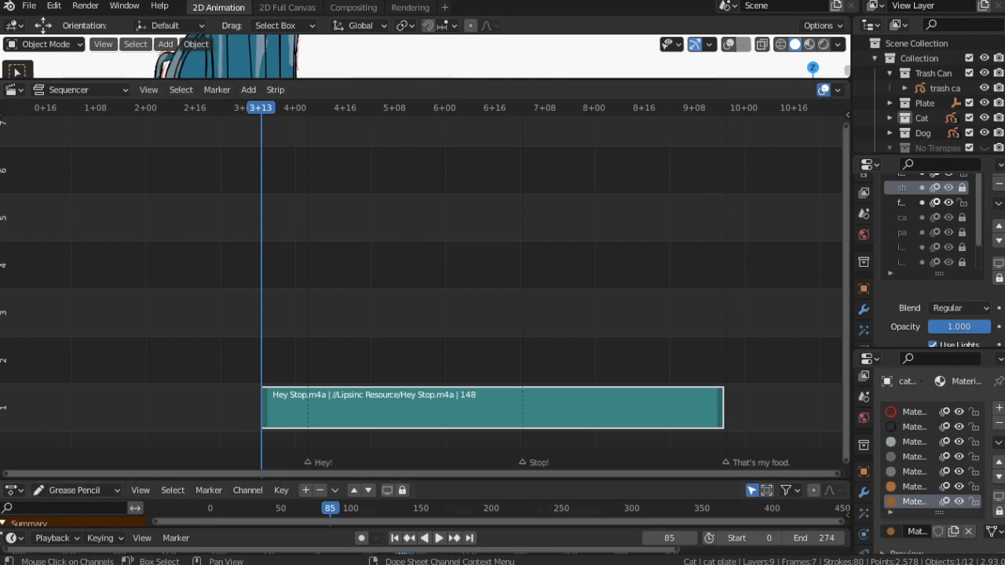
Set the playback sync mode to Sync to Audio and enable audio scrubbing.
left_click_drag(192, 481, 195, 300)
left_click_drag(149, 522, 188, 376)
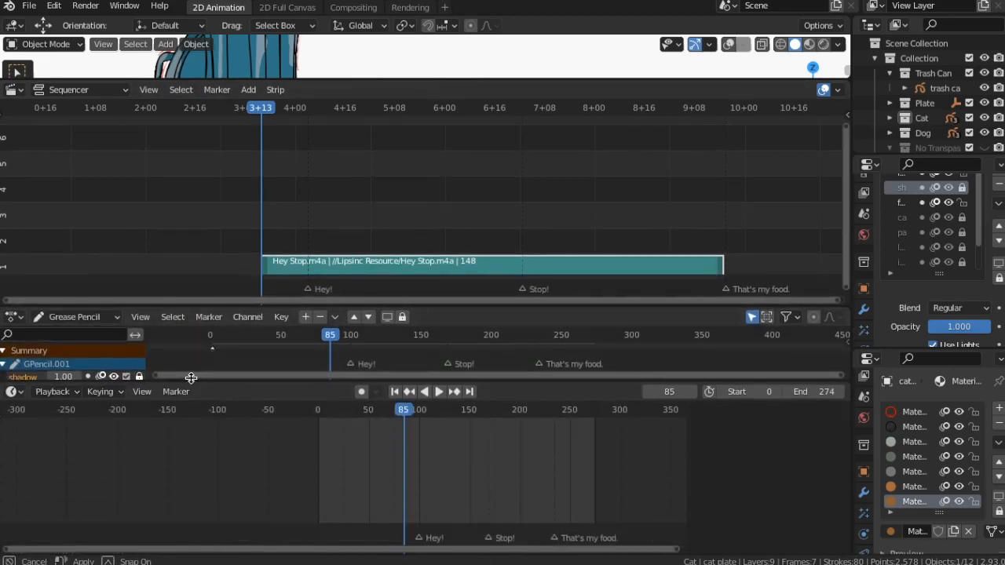
left_click(73, 395)
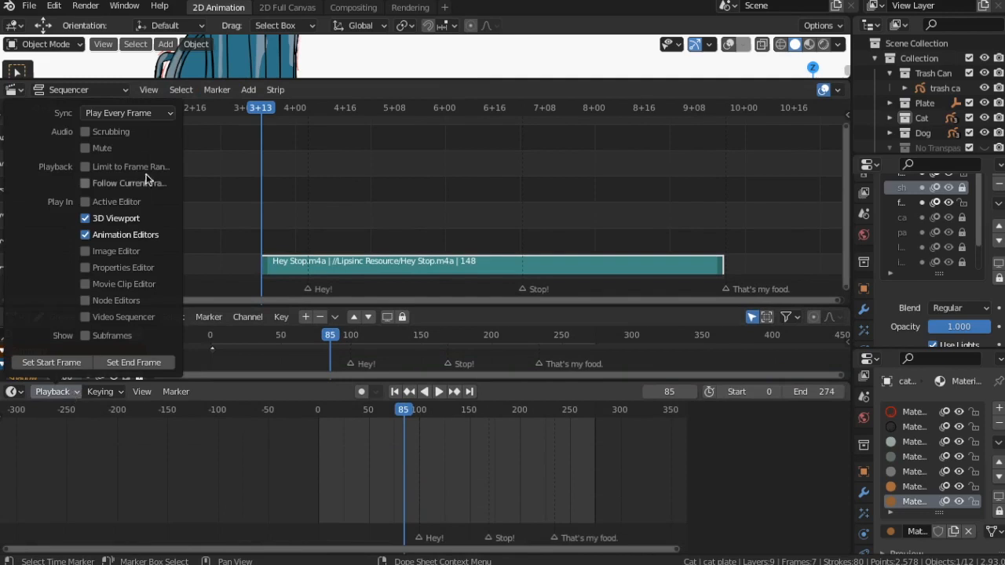
left_click(169, 117)
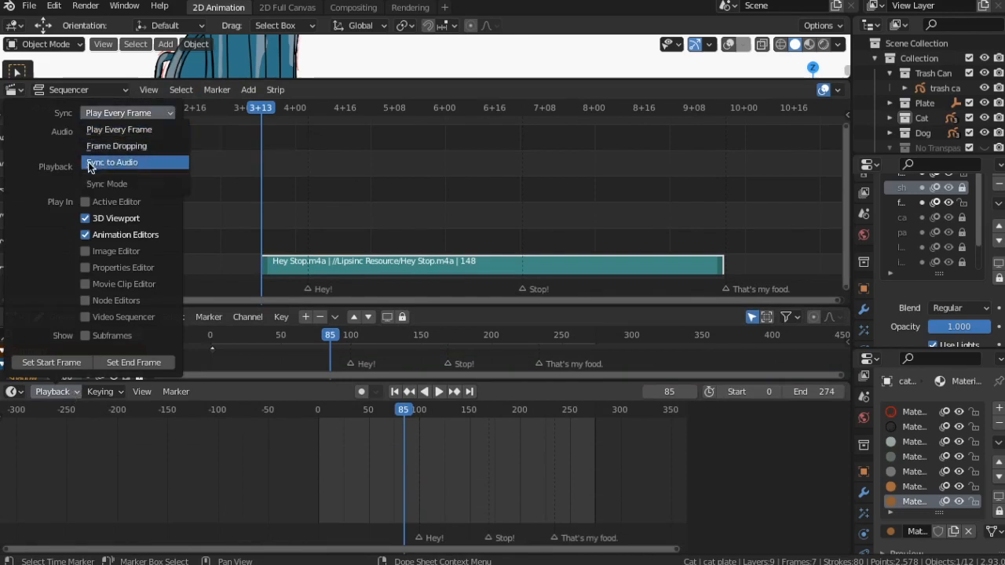
left_click(123, 162)
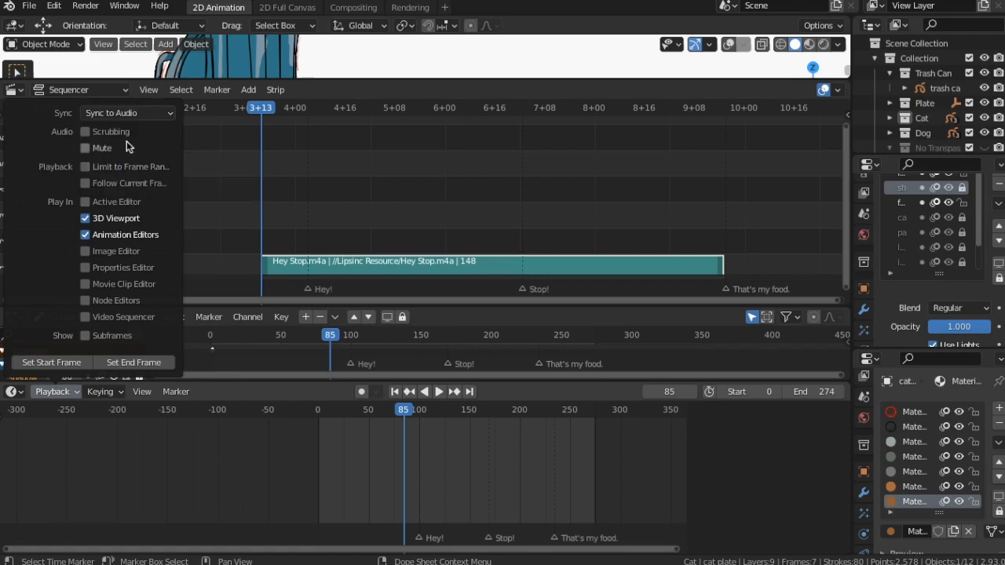
left_click(86, 132)
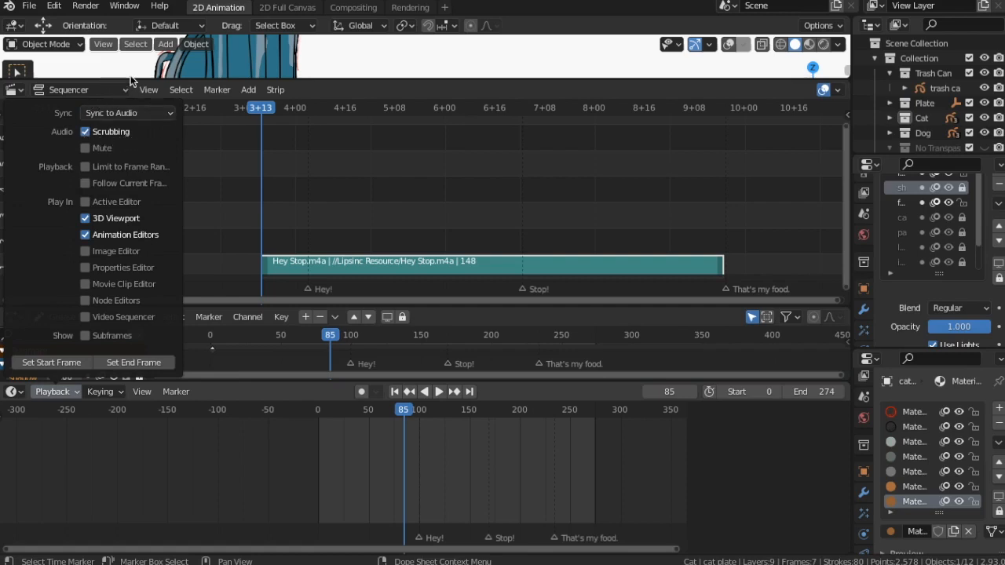
Resize the editor areas so the 3D viewport and Sequencer share most of the space, and save the file.
left_click_drag(258, 82, 278, 135)
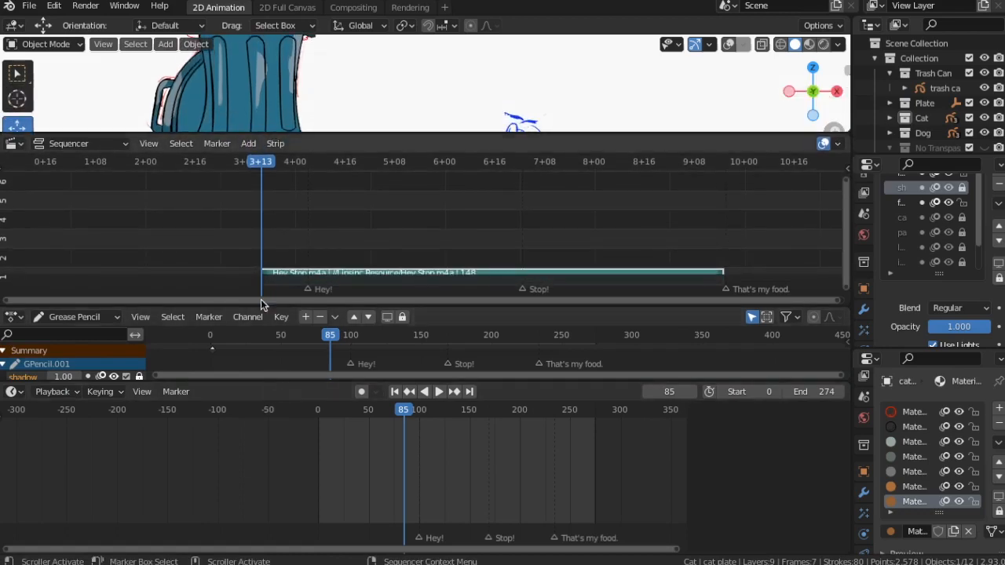
left_click_drag(261, 305, 261, 335)
left_click_drag(59, 382, 58, 510)
left_click_drag(166, 339, 152, 481)
left_click_drag(493, 135, 471, 284)
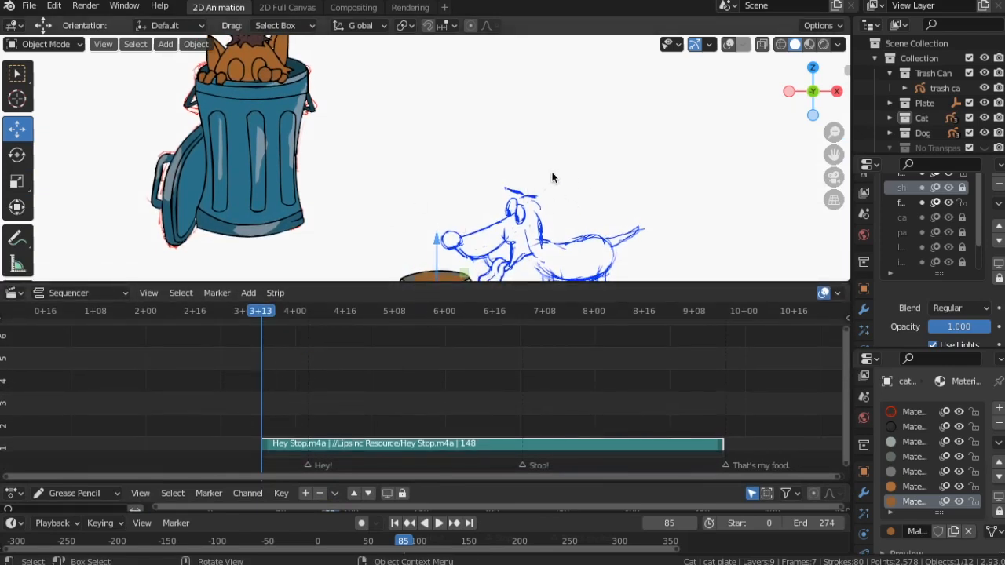
left_click(29, 7)
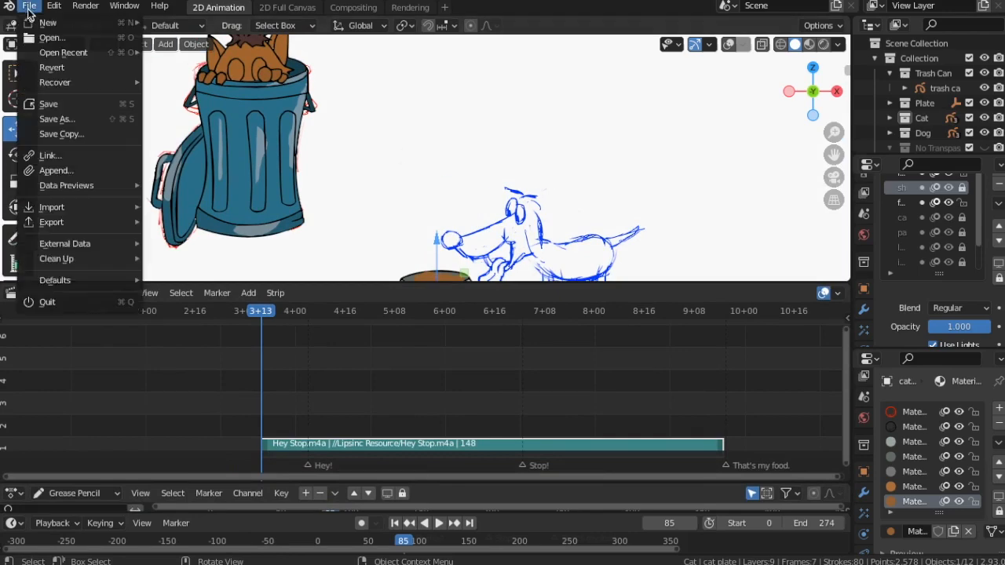
left_click(44, 104)
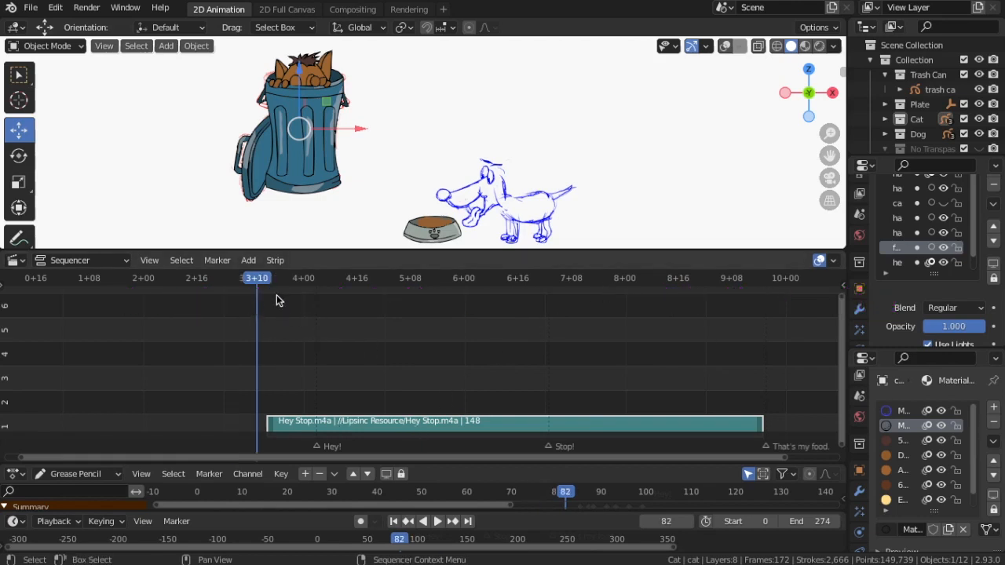
Scrub through the audio to 4+16 (frame 112) and move the "Hey!" marker to that frame.
left_click_drag(266, 286, 259, 307)
mouse_move(306, 309)
left_mouse_down()
mouse_move(333, 305)
mouse_move(257, 309)
mouse_move(424, 322)
mouse_move(343, 309)
mouse_move(375, 317)
mouse_move(358, 315)
left_mouse_up()
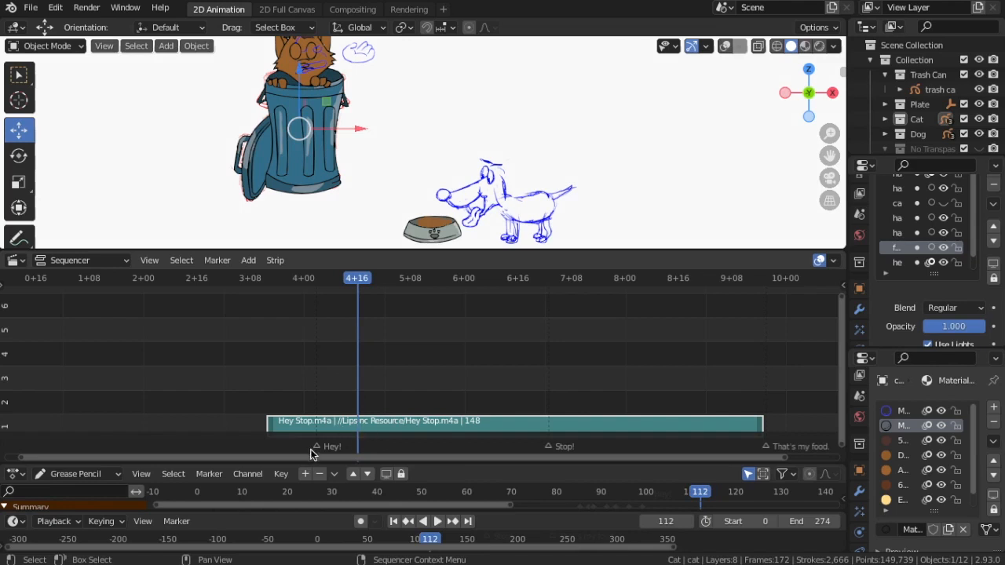
left_click_drag(315, 452, 329, 451)
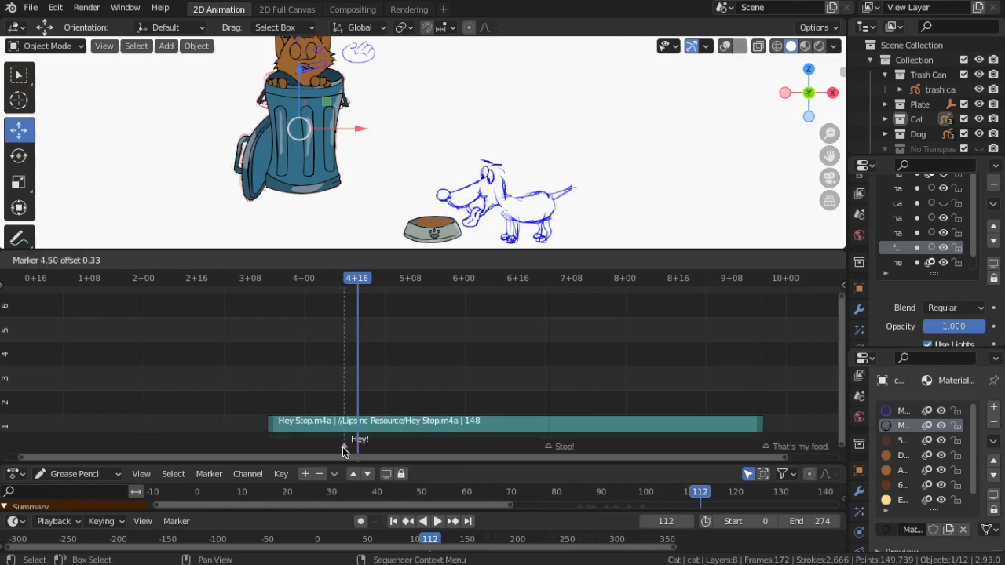
left_click_drag(357, 452, 358, 451)
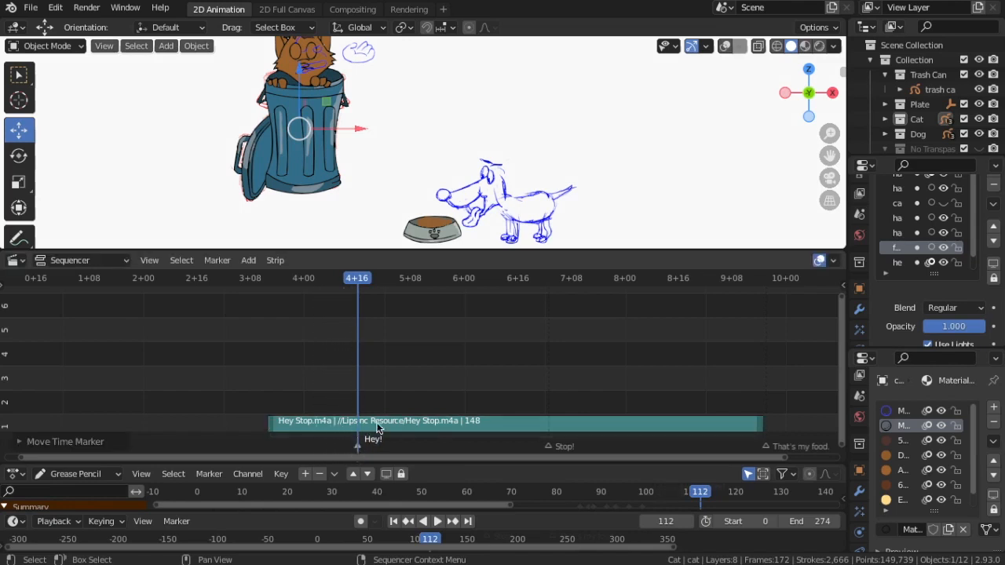
Play the audio from 4+08 (frame 104) to check the timing of the "Hey!" marker.
left_click_drag(358, 282, 330, 303)
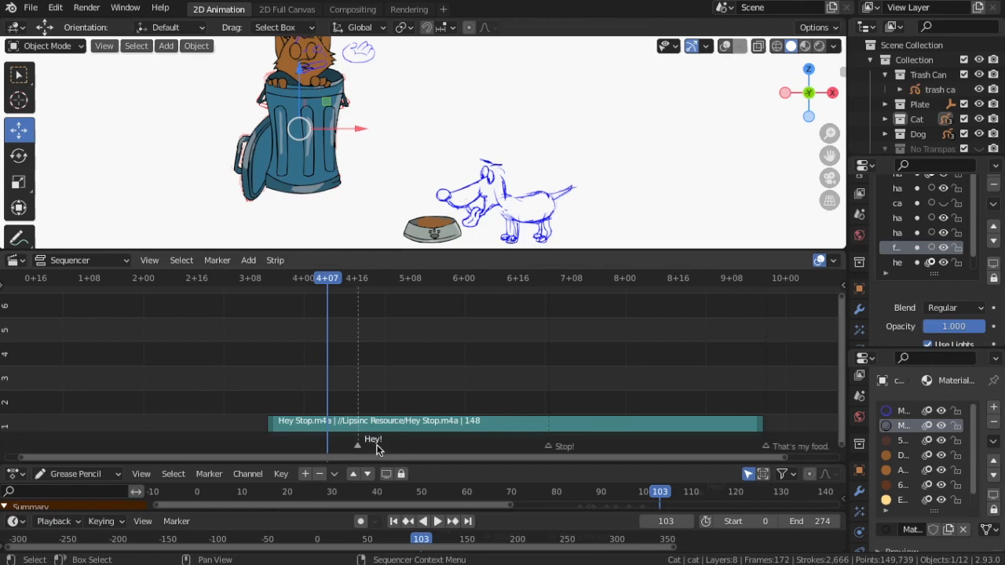
mouse_move(330, 281)
left_mouse_down()
mouse_move(369, 292)
mouse_move(331, 294)
left_mouse_up()
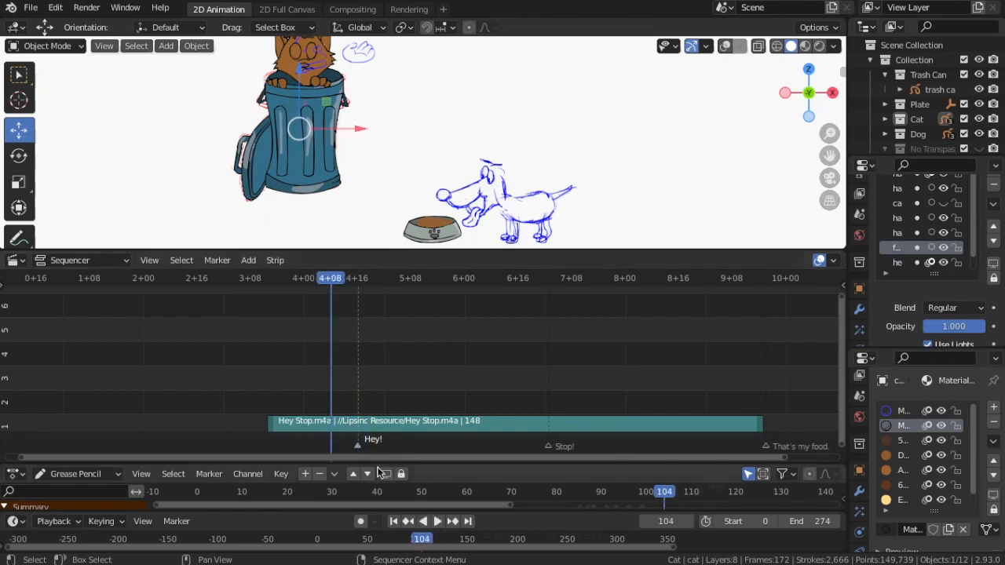
left_click(438, 521)
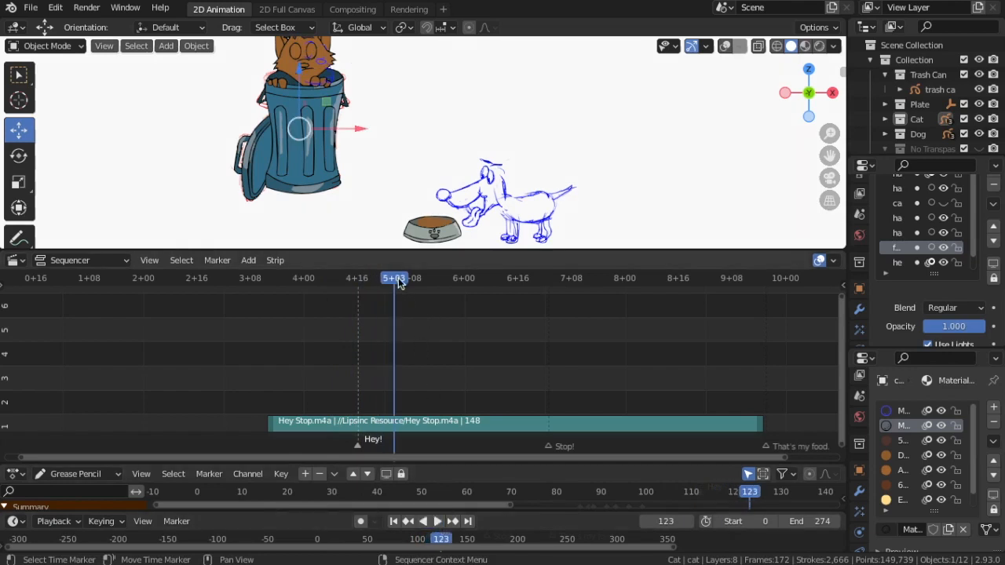
Scrub through the audio to 5+23 (frame 143) and move the "Stop!" marker to that frame.
left_click_drag(398, 281, 463, 306)
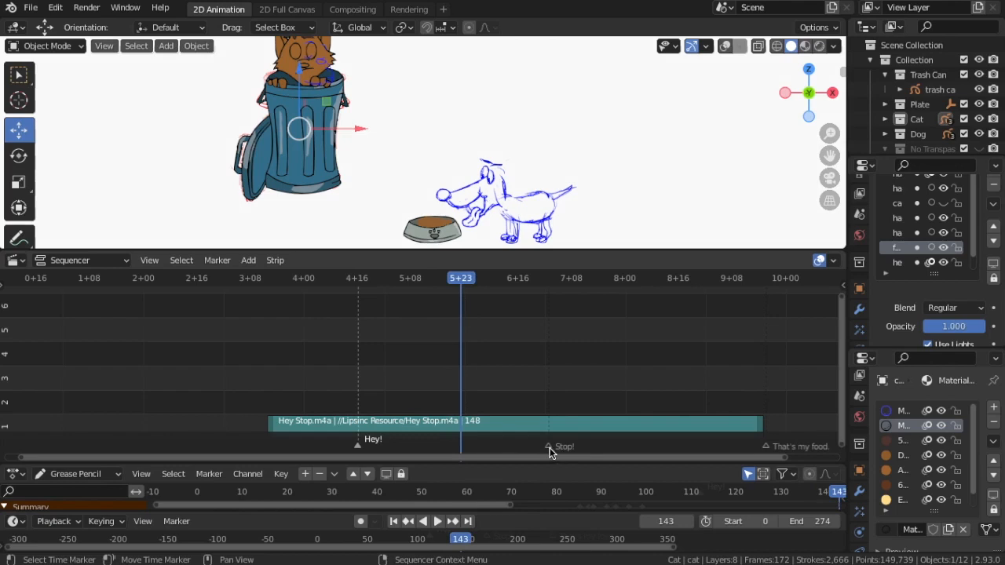
left_click_drag(550, 447, 546, 449)
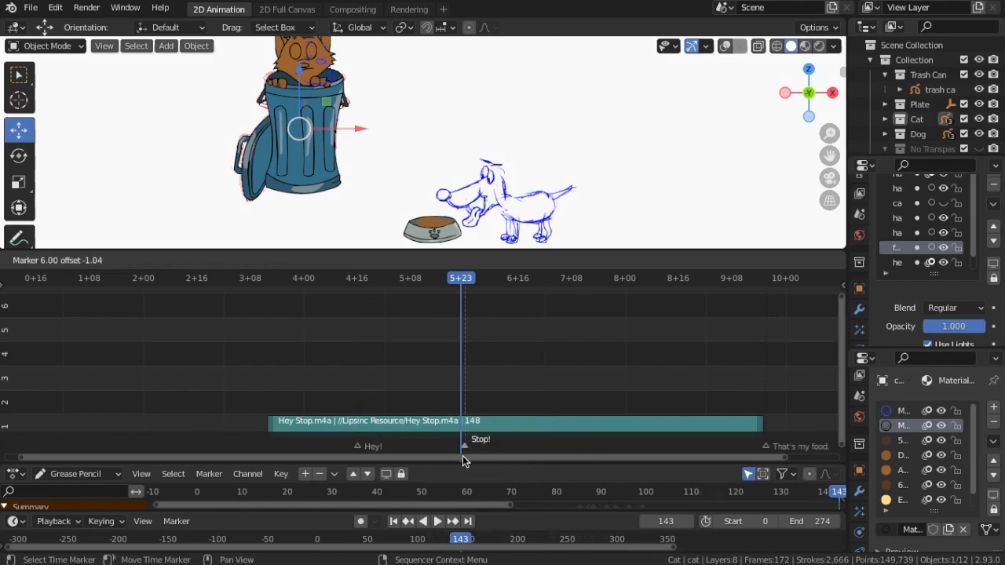
left_click_drag(462, 463, 461, 463)
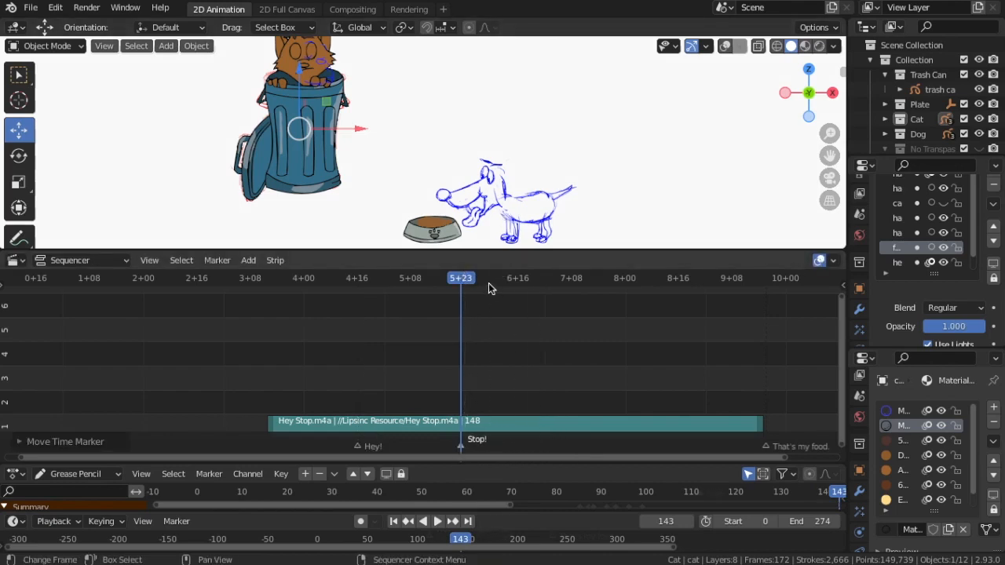
Scrub through the audio to 7+02 (frame 170) and move the "That's my food." marker to that frame.
left_click_drag(469, 284, 550, 306)
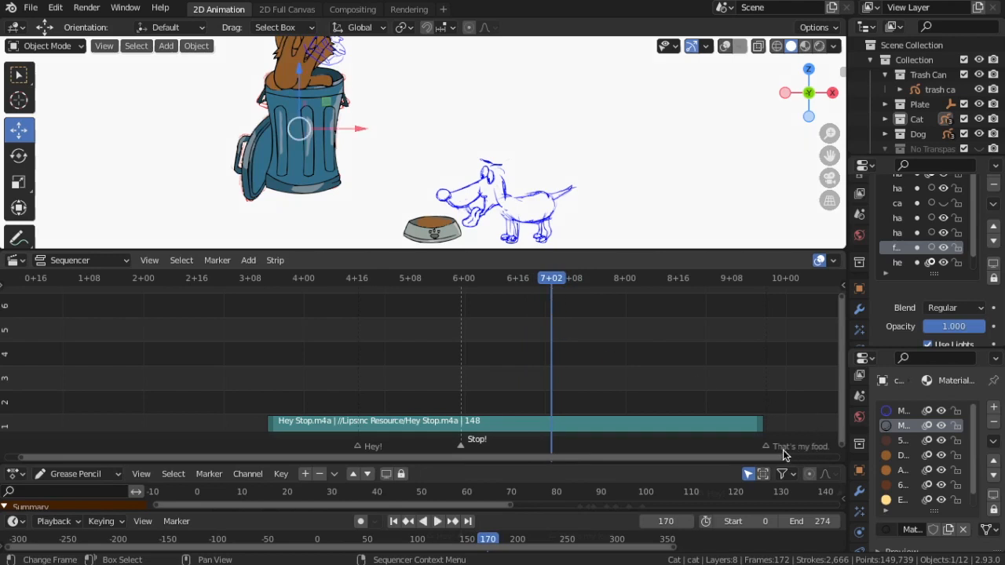
left_click_drag(766, 449, 659, 452)
Scrub on to 9+19 (frame 235) and set the playback range to start at frame 111 and end at frame 205.
mouse_move(562, 458)
left_mouse_down()
mouse_move(552, 454)
mouse_move(557, 283)
mouse_move(533, 286)
mouse_move(686, 287)
mouse_move(406, 284)
mouse_move(220, 257)
mouse_move(327, 280)
mouse_move(515, 285)
mouse_move(705, 309)
left_mouse_up()
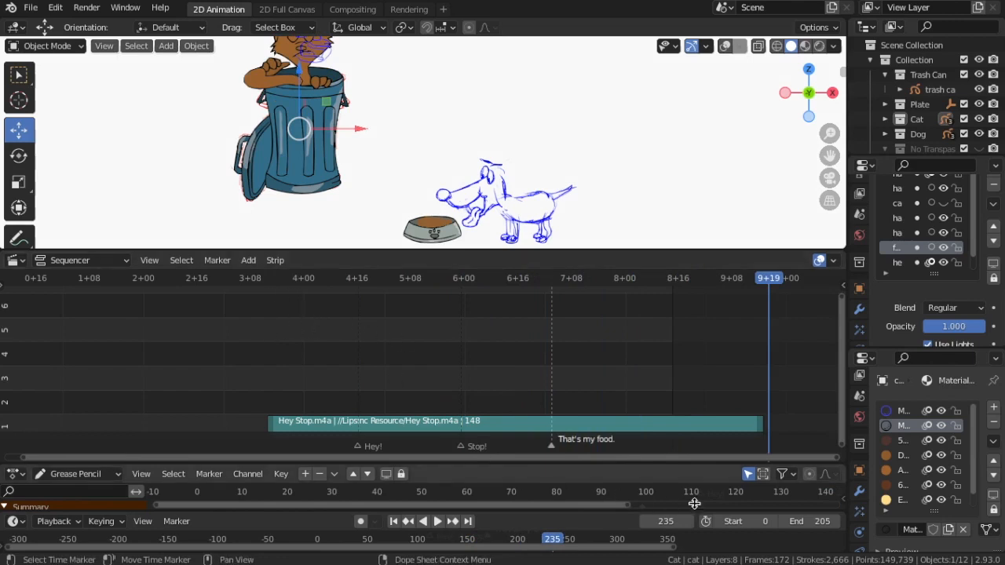
left_click_drag(742, 522, 822, 521)
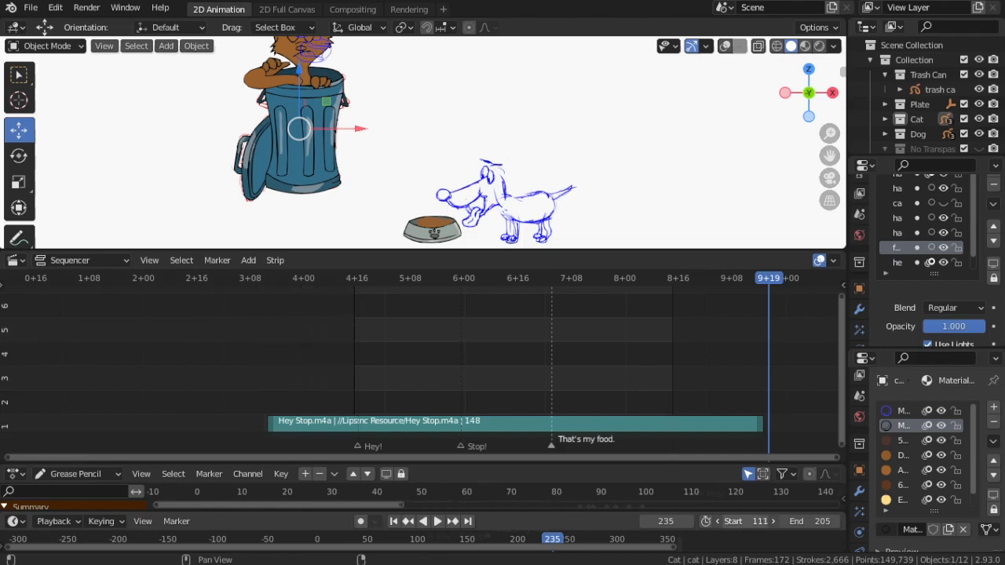
Play the range and replay it from 4+12 (frame 108) to check the markers against the spoken lines.
left_click(438, 523)
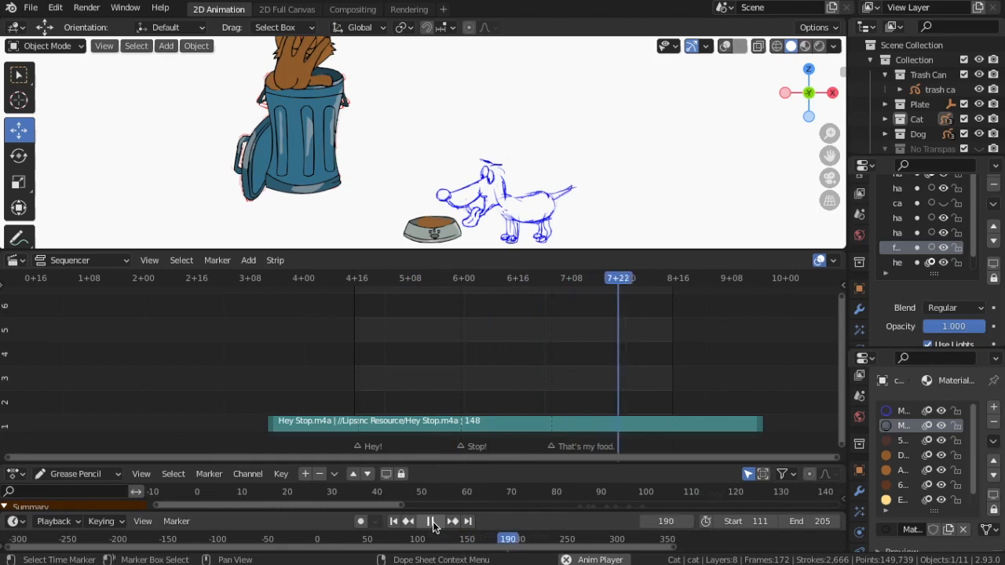
left_click(431, 521)
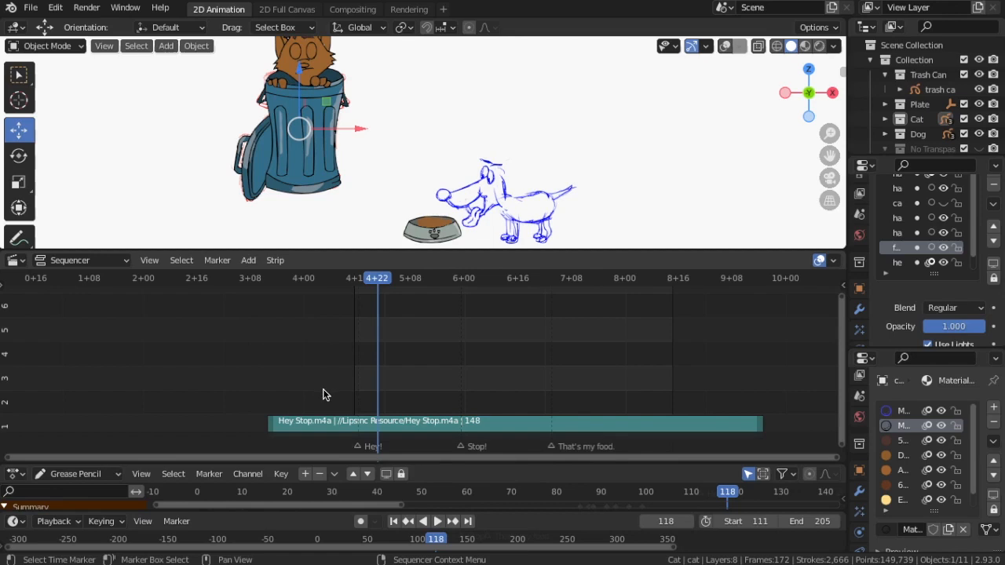
left_click_drag(384, 284, 346, 288)
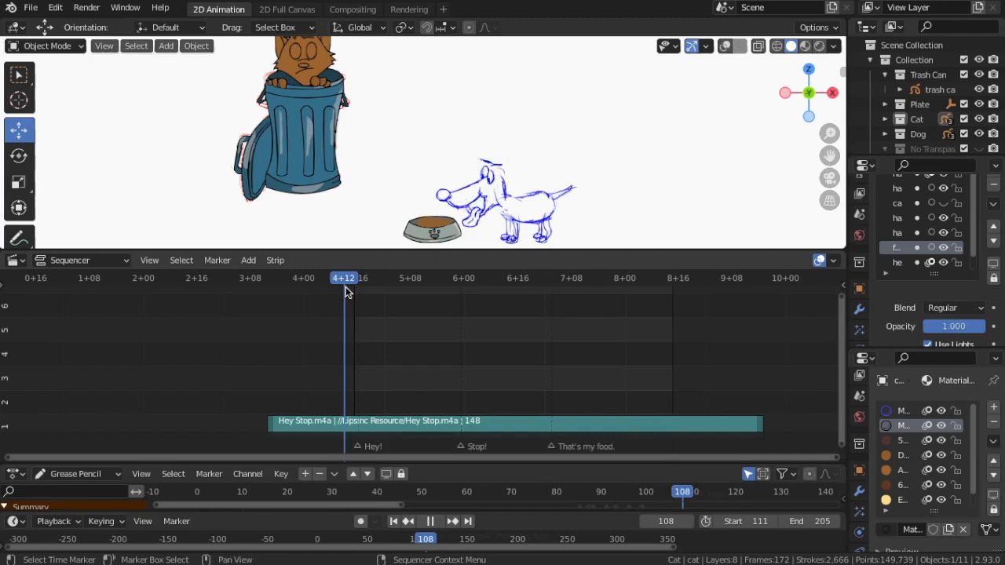
left_click_drag(347, 292, 347, 292)
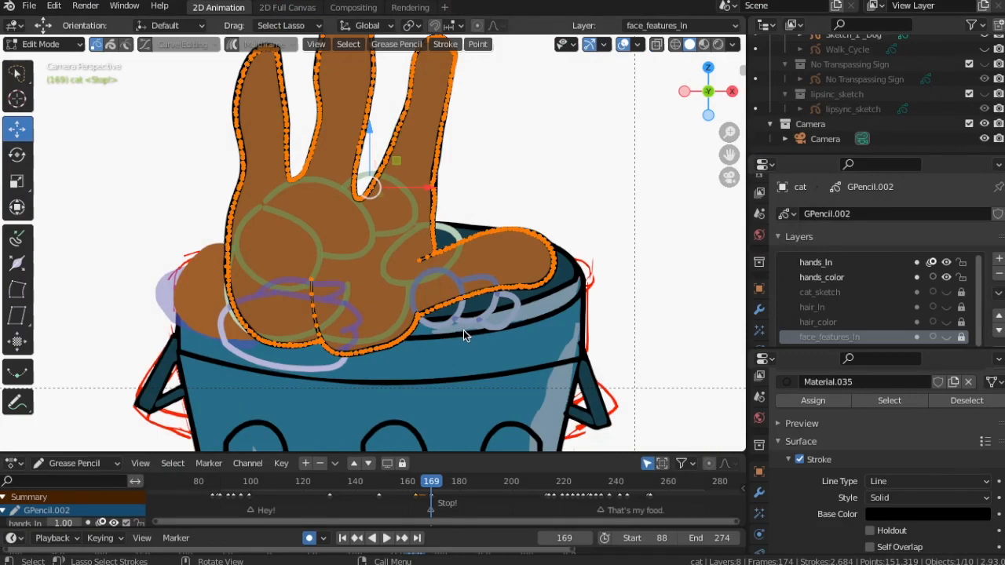
Rotate the cat's selected hand strokes at frame 169 clockwise and move the hand slightly back over the trash can opening.
key("r")
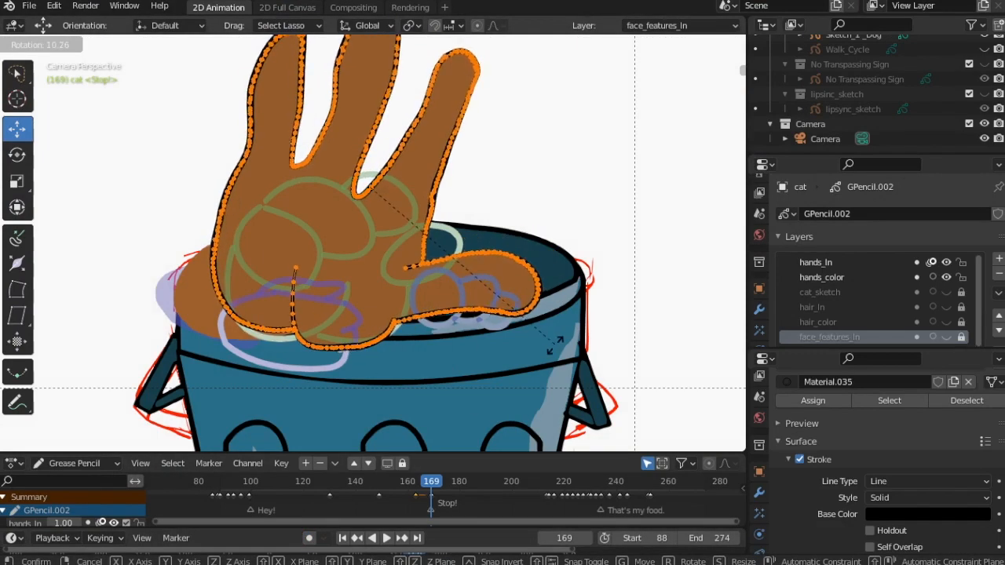
left_click(506, 339)
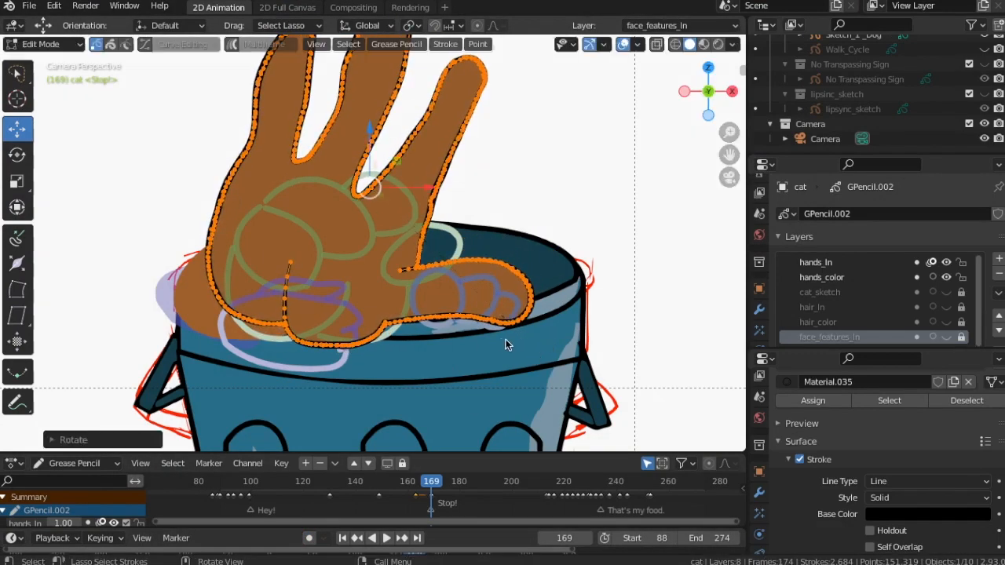
key("g")
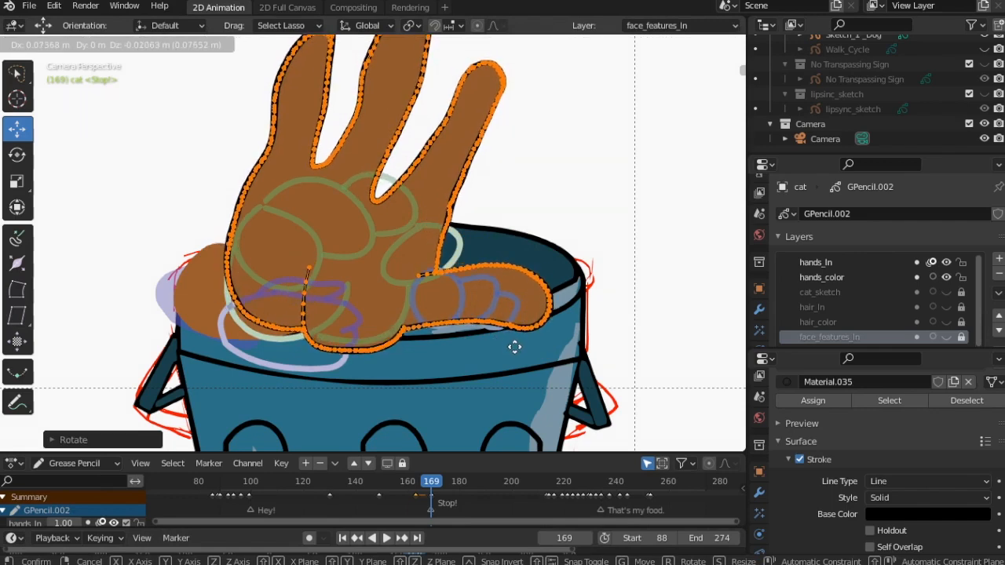
left_click(515, 342)
Reshape the heel of the hand and the thumb base in Sculpt Mode with a 164 px Push brush, then choose the Smooth brush.
left_click(54, 47)
left_click(43, 93)
left_click_drag(263, 334, 259, 327)
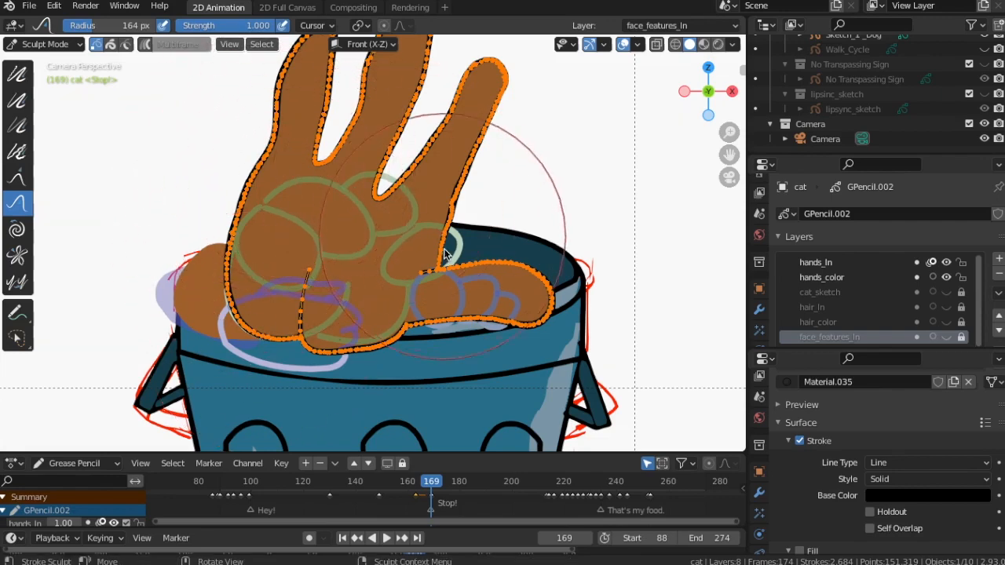
left_click_drag(445, 253, 419, 279)
left_click_drag(308, 364, 331, 351)
left_click_drag(399, 353, 393, 343)
mouse_move(258, 297)
left_mouse_down()
mouse_move(252, 324)
mouse_move(252, 306)
left_mouse_up()
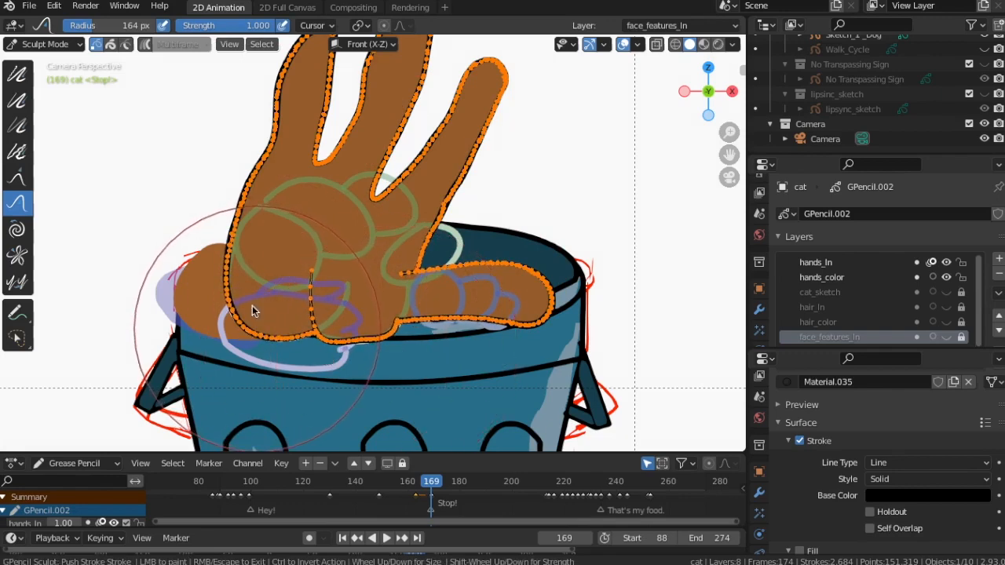
left_click(17, 73)
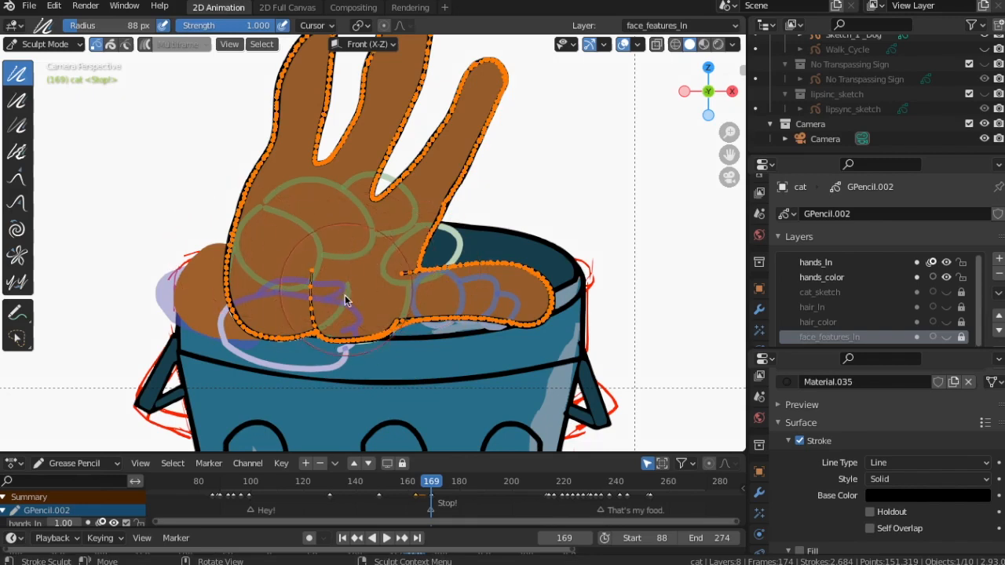
Delete the end points of the vertical crease line at the heel of the hand in Edit Mode.
left_click(51, 45)
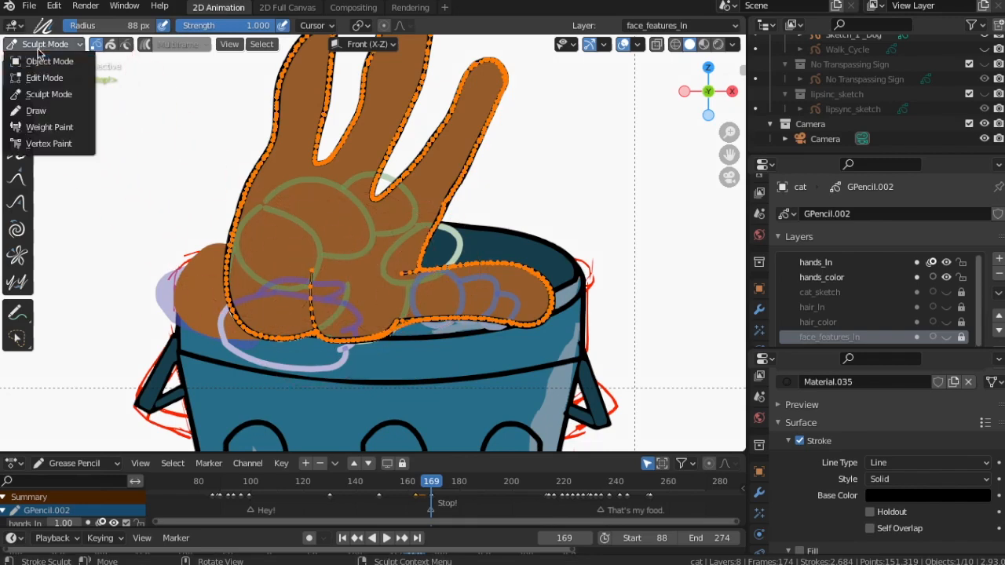
left_click(52, 78)
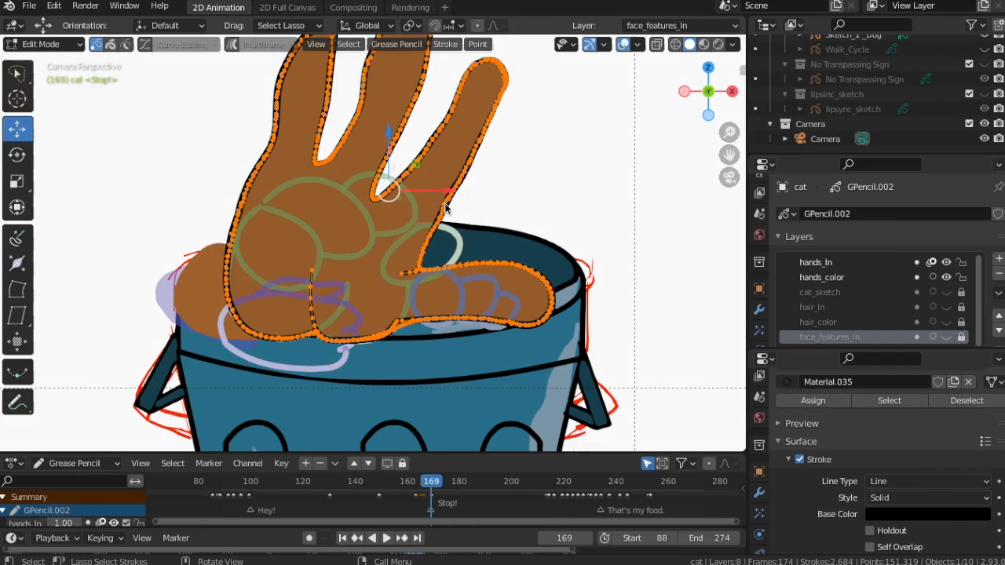
left_click(314, 277)
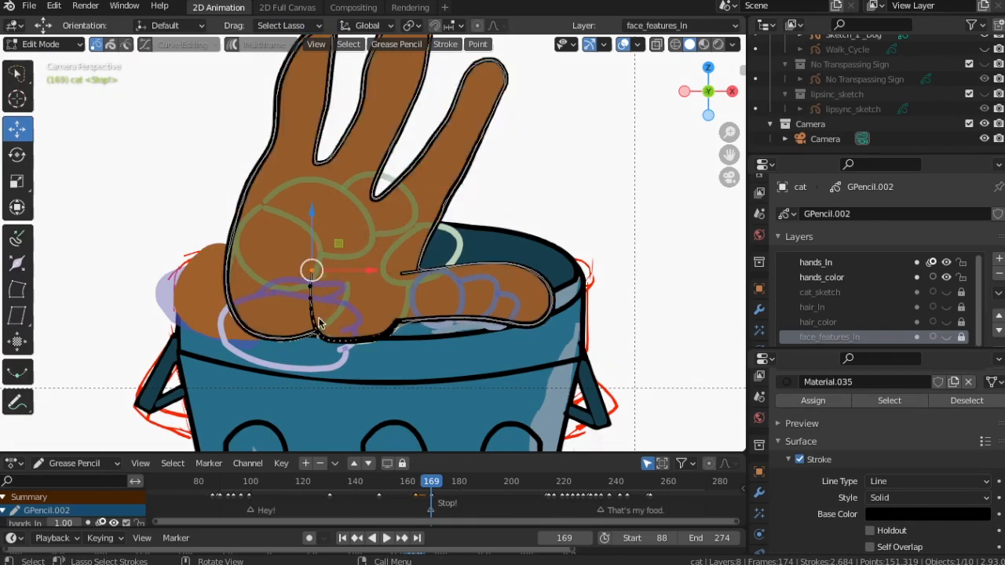
key("ctrl+KP_Add")
key("ctrl+KP_Add")
key("ctrl+KP_Add")
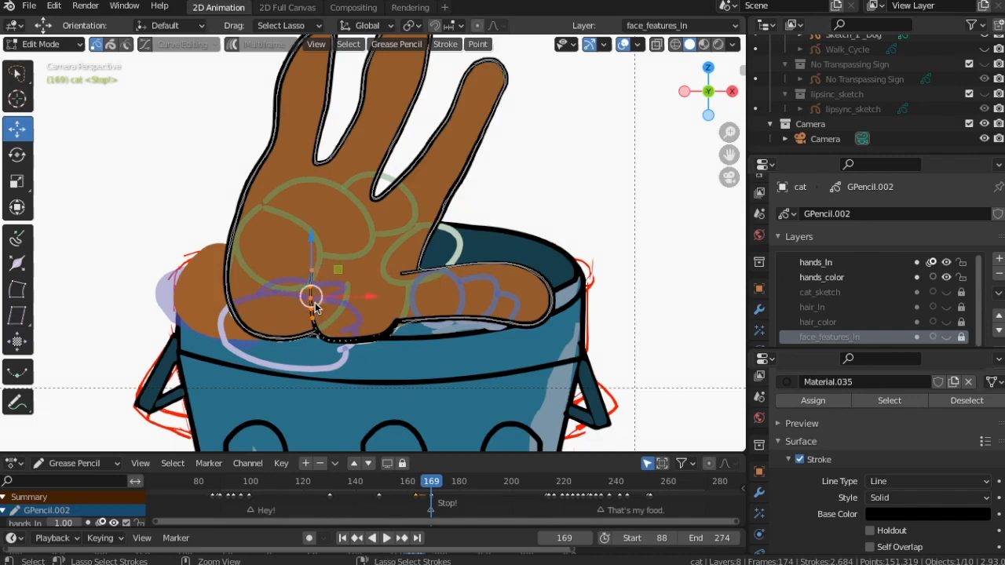
key("Delete")
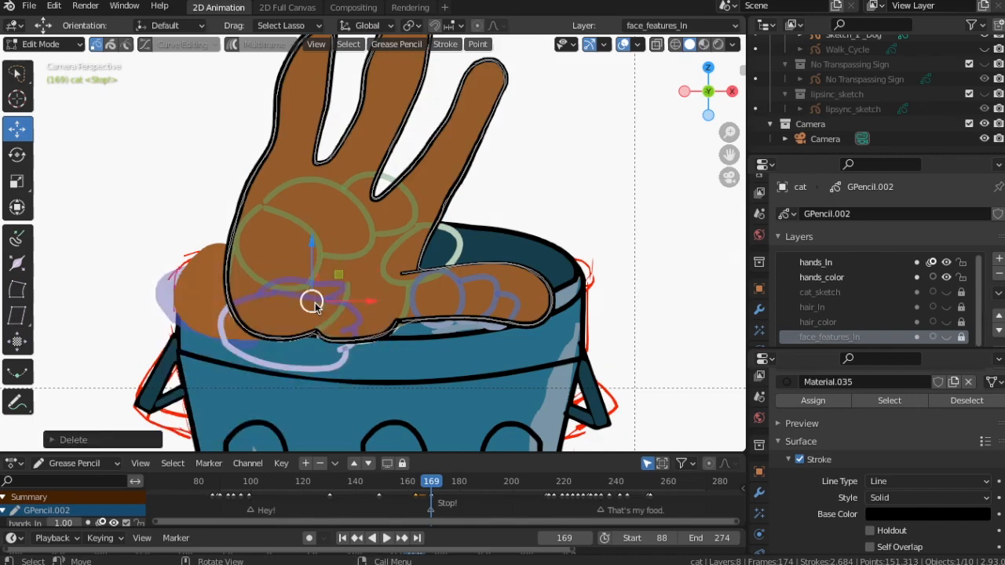
Move the end point of the palm outline inward and extrude it upward into a curved crease at the heel of the hand.
left_click(320, 331)
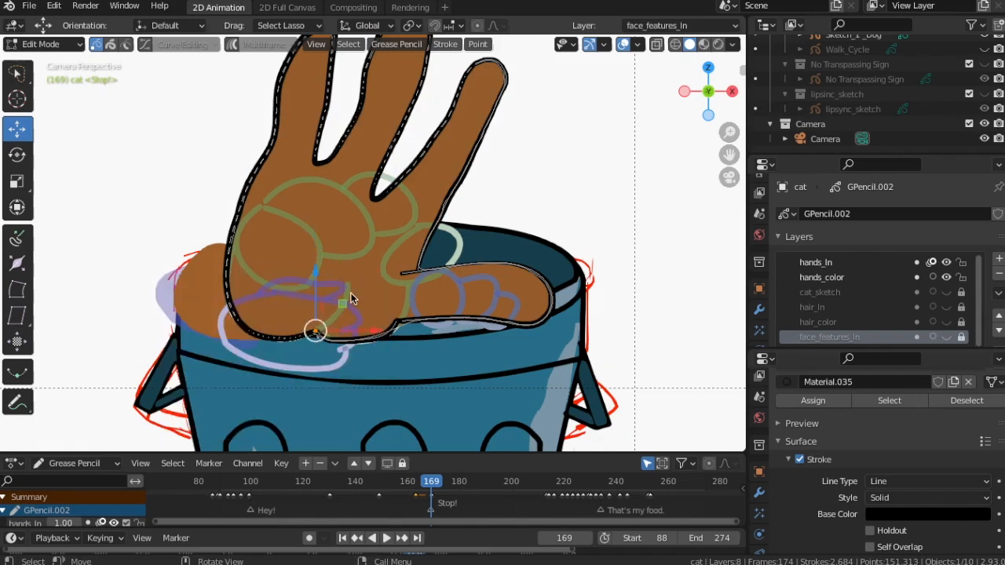
left_click_drag(344, 302, 363, 285)
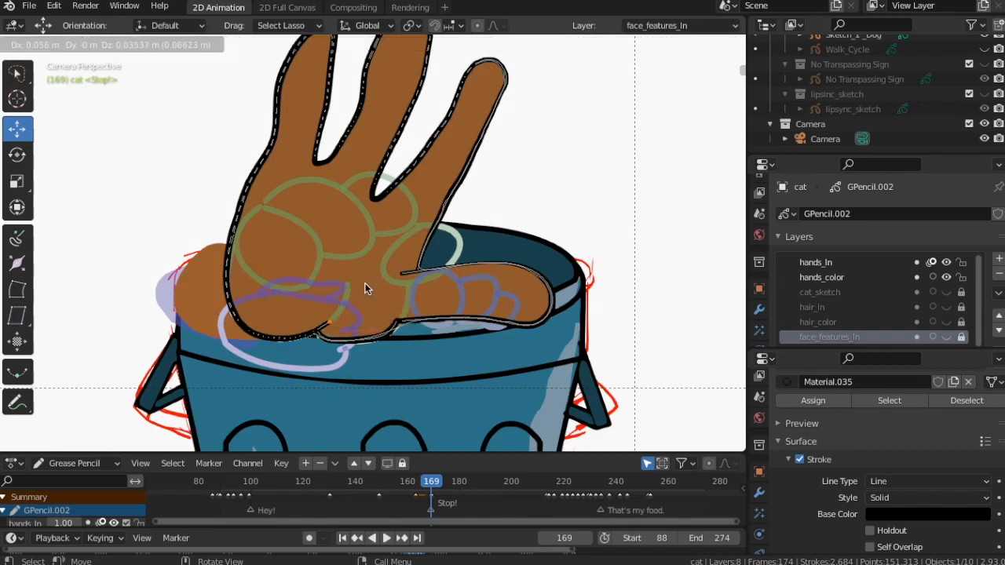
key("e")
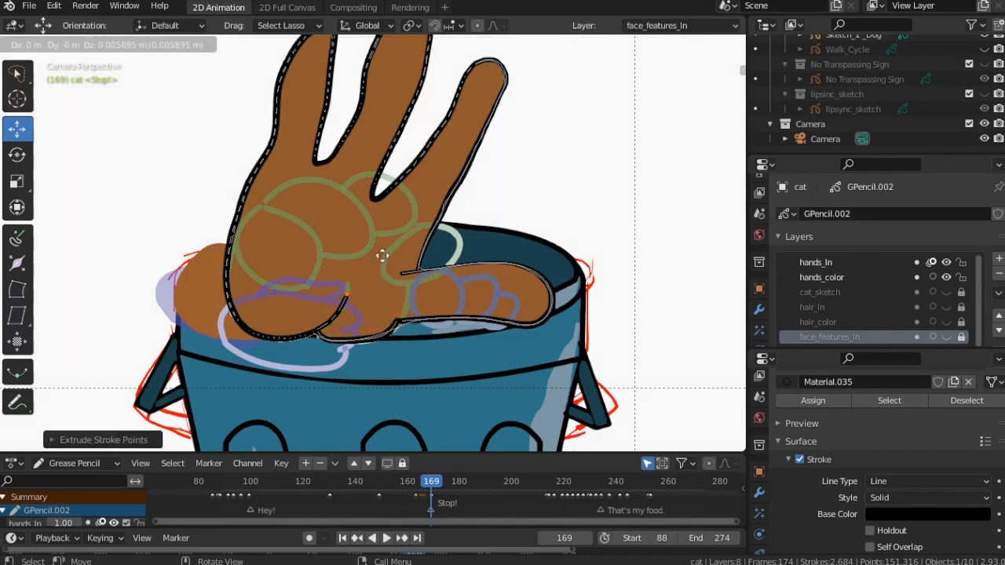
left_click(381, 258)
Delete the end points of the thumb outline that overlap the palm at the thumb's base.
left_click(396, 325)
left_click(400, 275)
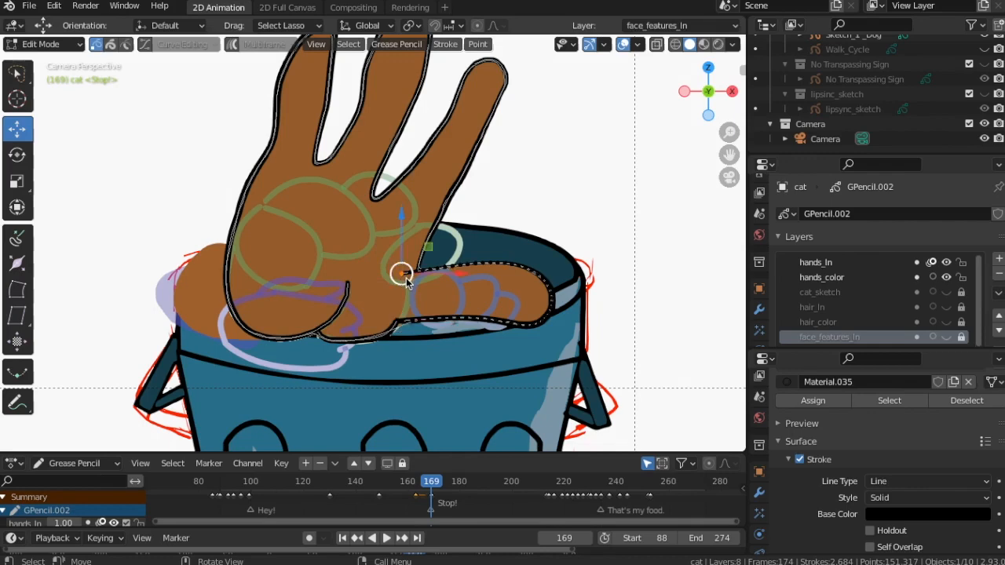
key("ctrl+KP_Add")
key("x")
left_click(408, 280)
Extrude the wrist stroke's end point beside the thumb into a short upward crease and adjust its tip.
left_click(397, 325)
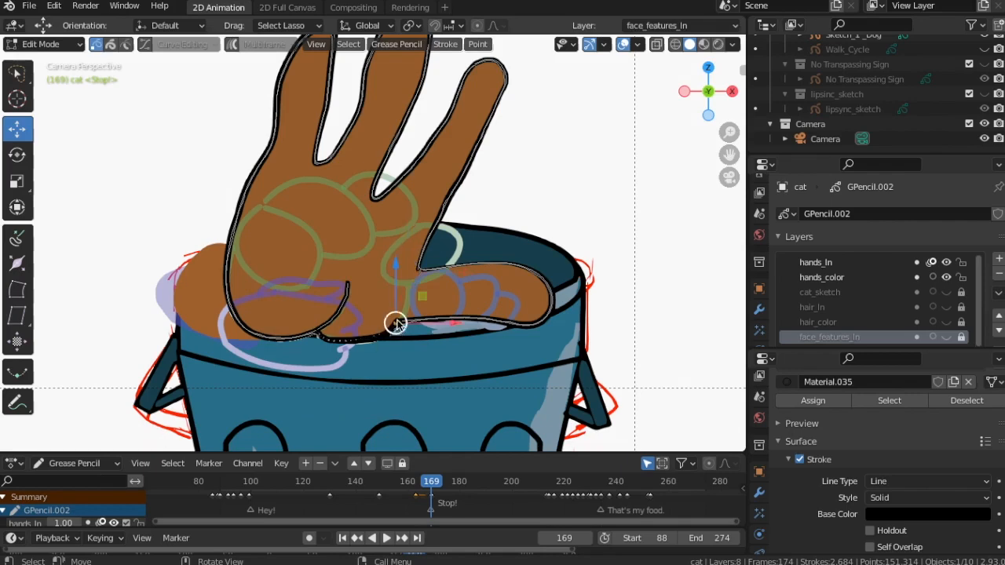
key("e")
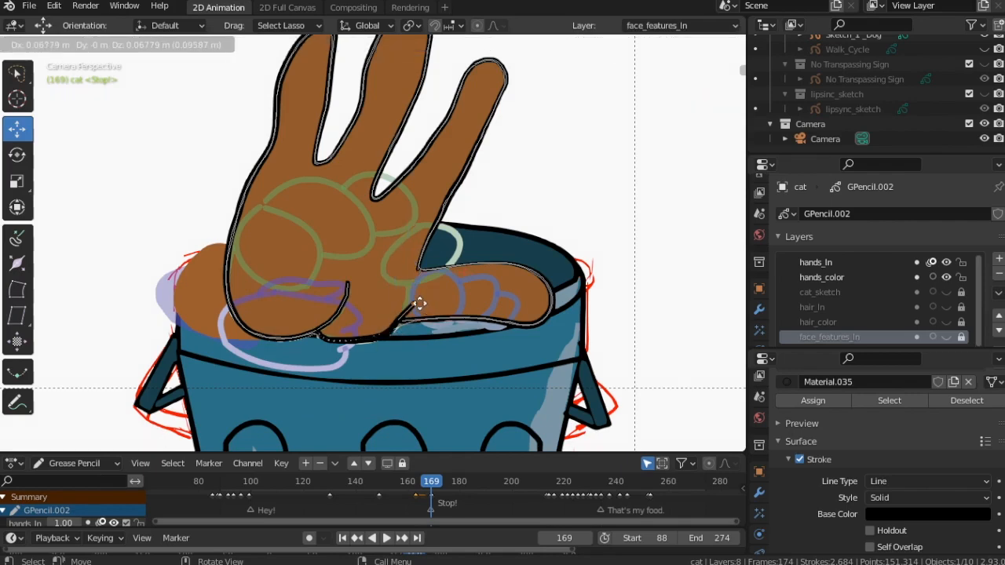
left_click(418, 301)
key("e")
left_click(415, 288)
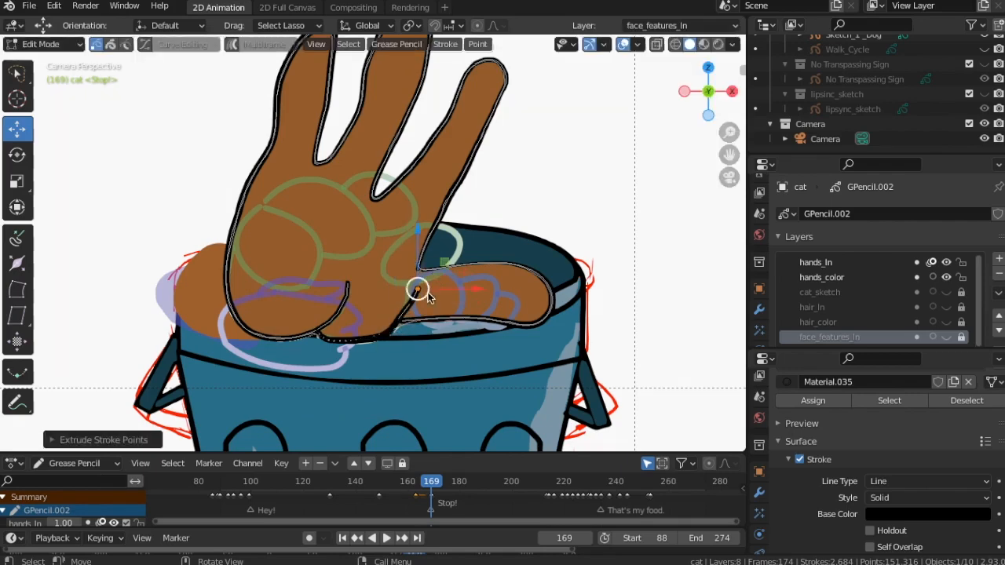
key("e")
left_click(408, 308)
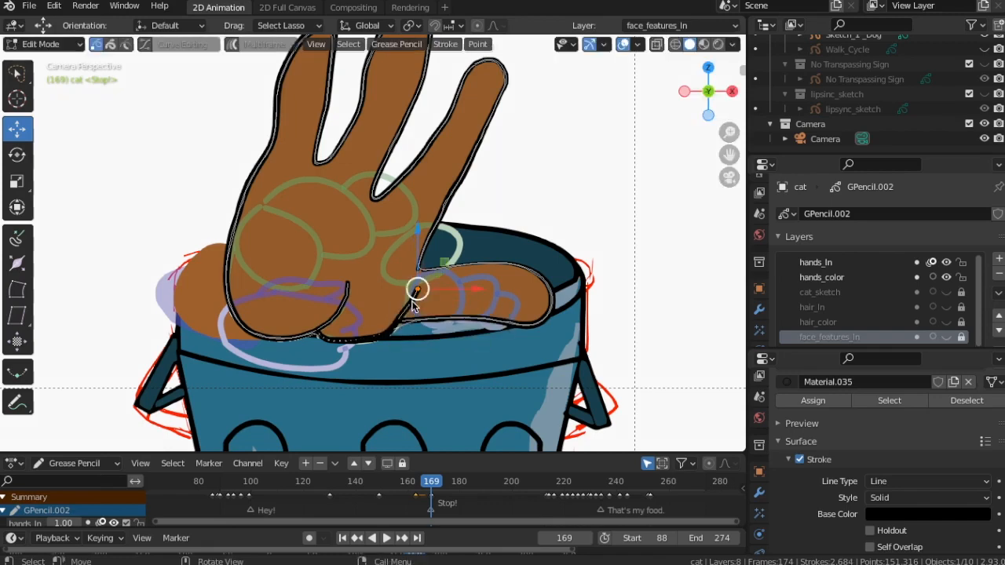
key("e")
mouse_move(420, 312)
left_mouse_down()
mouse_move(406, 303)
mouse_move(415, 290)
left_mouse_up()
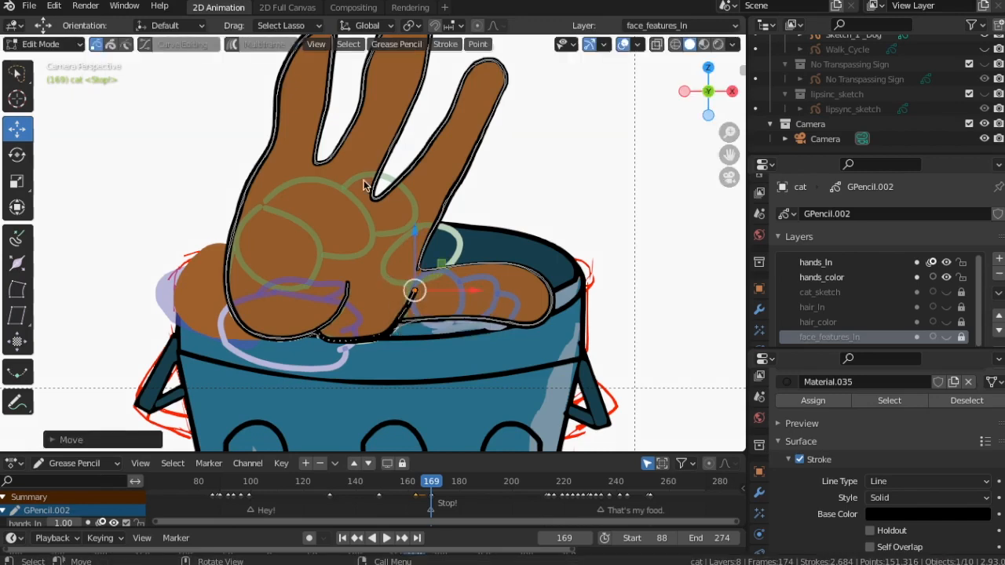
Select all hand points in Sculpt Mode, try a 71 px Smooth brush on the gap between the fingers, and undo that stroke.
left_click(62, 45)
left_click(41, 90)
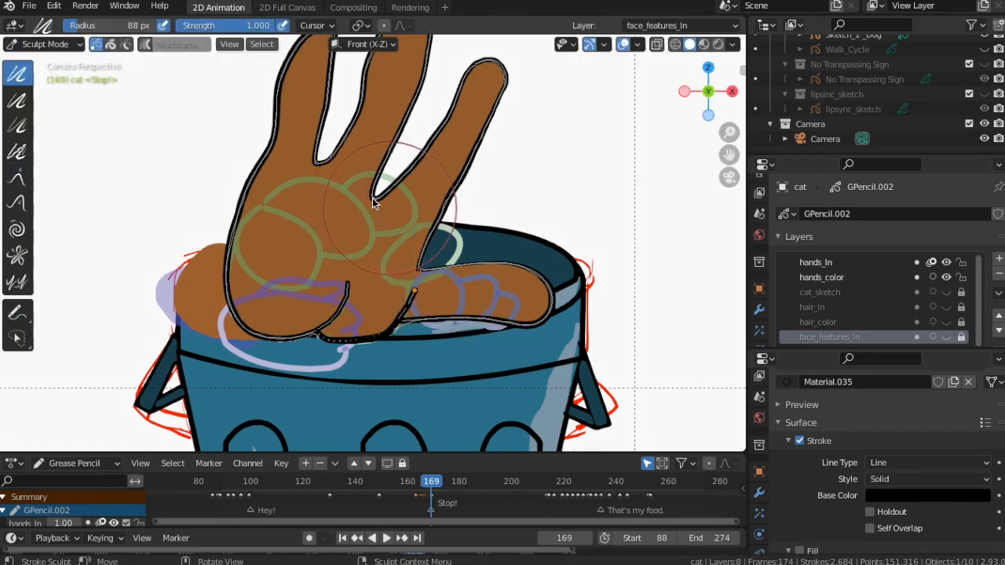
key("f")
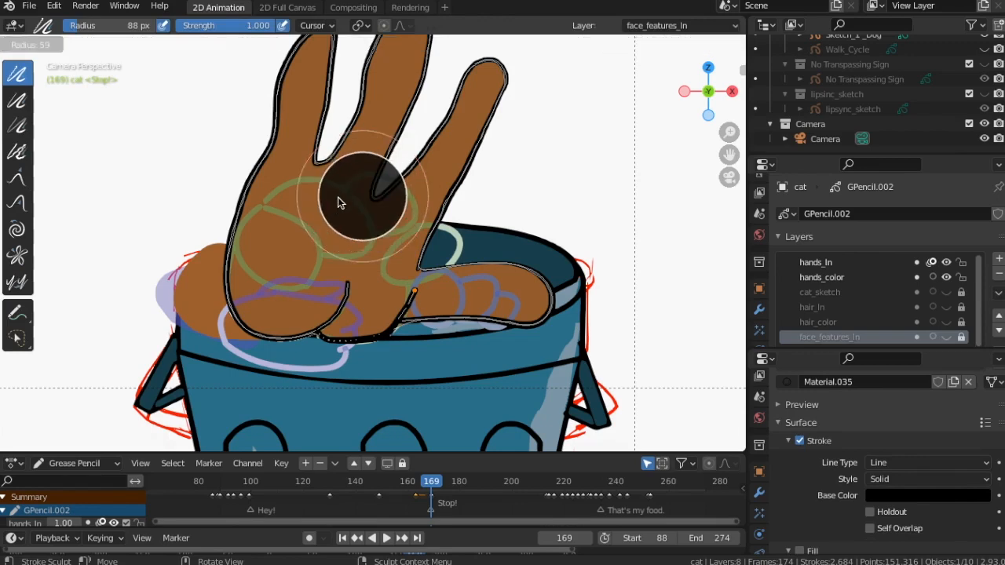
left_click(360, 200)
mouse_move(370, 194)
left_mouse_down()
mouse_move(362, 190)
mouse_move(373, 202)
left_mouse_up()
key("a")
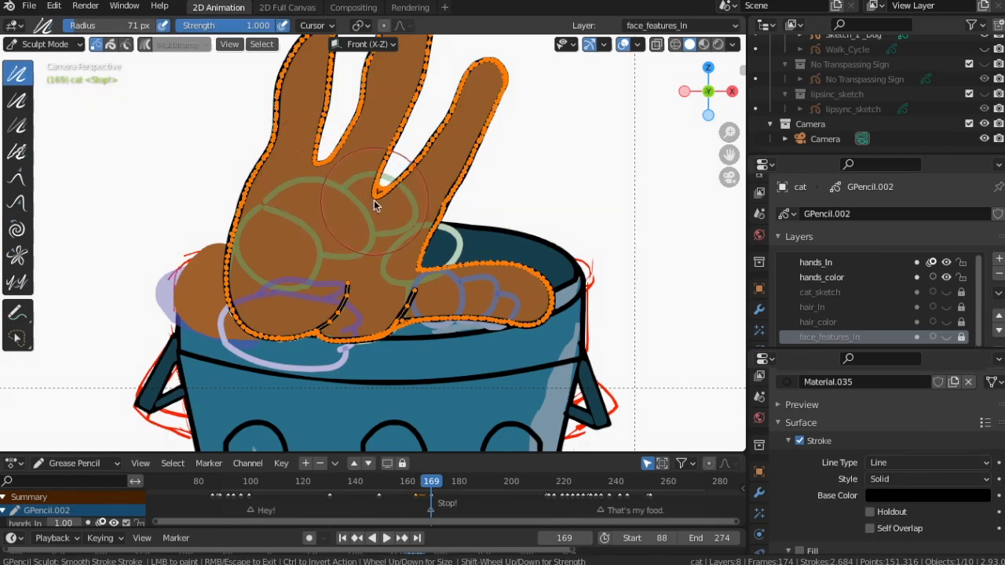
key("ctrl+z")
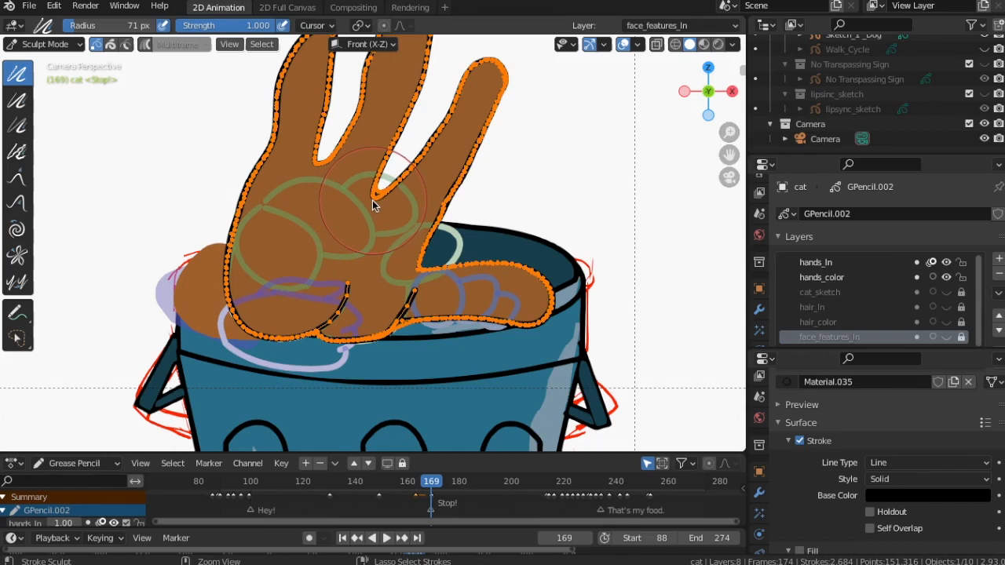
Push the gaps between the fingers and the outer finger's outline into shape with a 49 px Push brush.
left_click(17, 203)
key("f")
left_click(289, 221)
mouse_move(371, 201)
left_mouse_down()
mouse_move(385, 197)
mouse_move(383, 167)
left_mouse_up()
left_click_drag(311, 164, 265, 139)
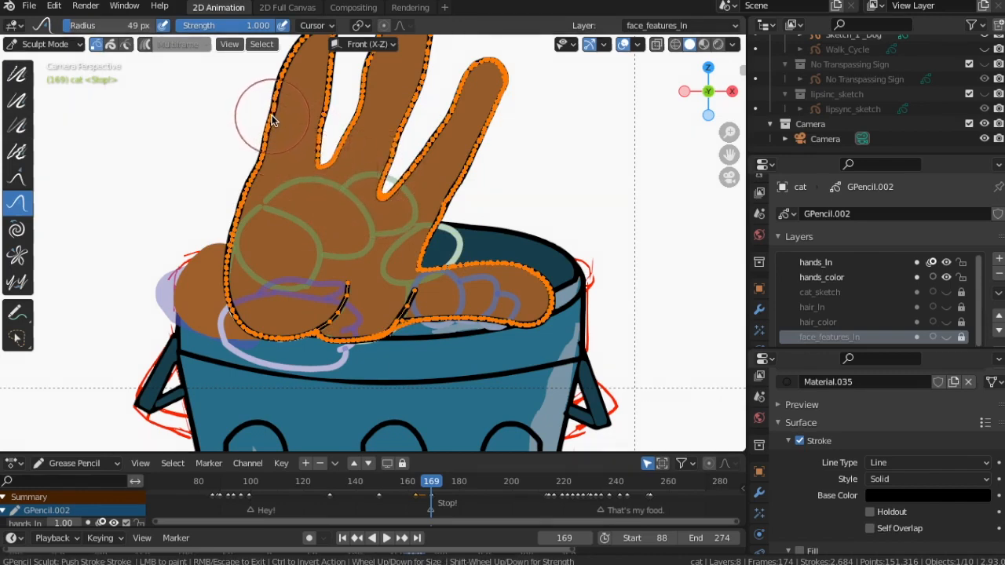
Enlarge the Push brush to 104 px and nudge the finger outlines, the base of the thumb and the thumb tip inward.
scroll(368, 255, "down", 6)
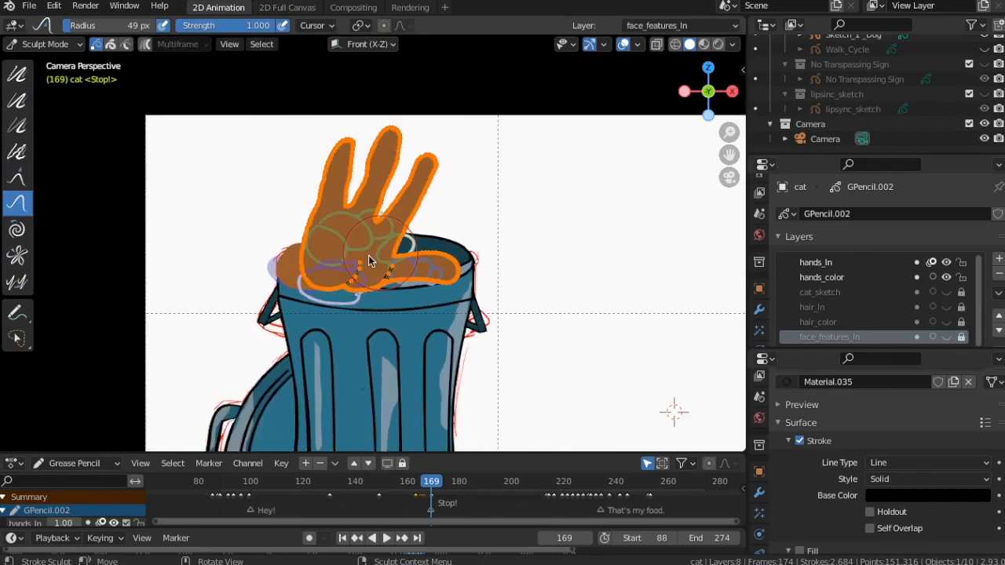
scroll(271, 249, "up", 4)
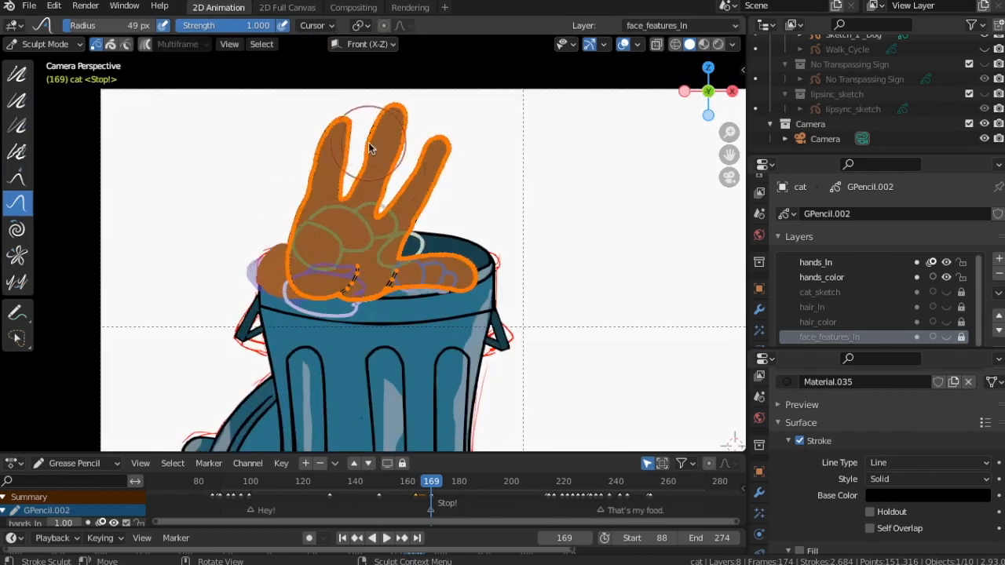
key("f")
left_click(442, 174)
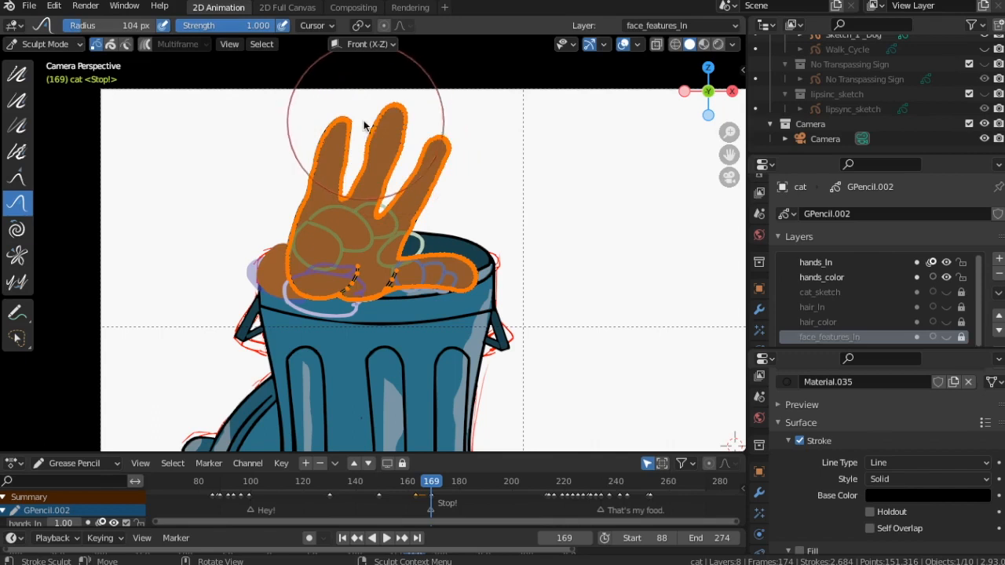
mouse_move(364, 125)
left_mouse_down()
mouse_move(432, 116)
mouse_move(377, 113)
mouse_move(378, 124)
mouse_move(303, 134)
mouse_move(313, 129)
mouse_move(303, 219)
left_mouse_up()
left_click_drag(411, 251, 408, 250)
left_click_drag(489, 280, 475, 279)
left_click_drag(460, 191, 448, 196)
Refine the contours of the three upright fingers and the gaps between them with short strokes of the 104 px Push brush.
scroll(411, 177, "up", 3)
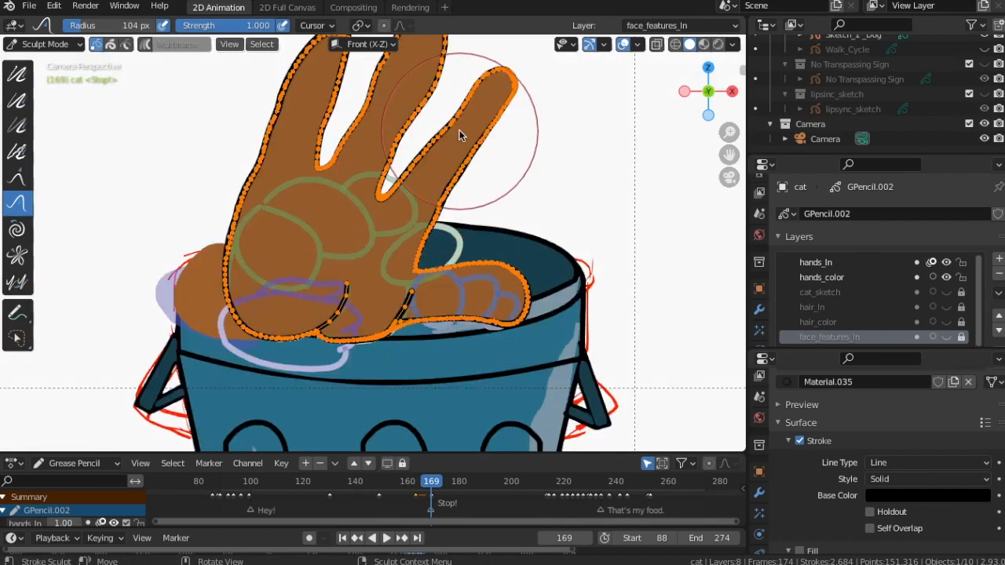
left_click_drag(465, 131, 457, 128)
left_click_drag(336, 116, 325, 112)
scroll(360, 130, "up", 3)
left_click_drag(413, 89, 398, 77)
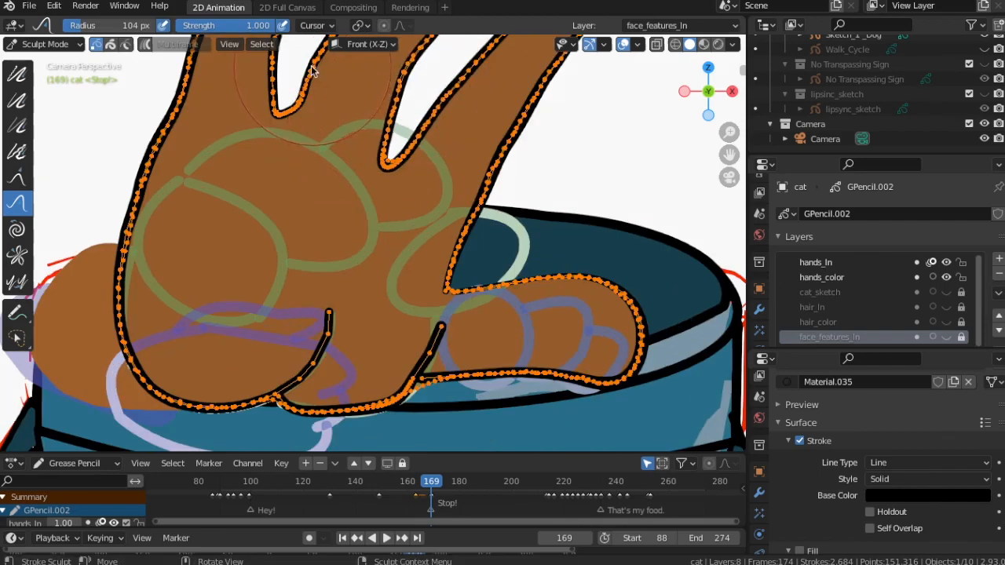
left_click_drag(312, 71, 327, 69)
scroll(449, 112, "down", 3)
scroll(454, 112, "up", 1)
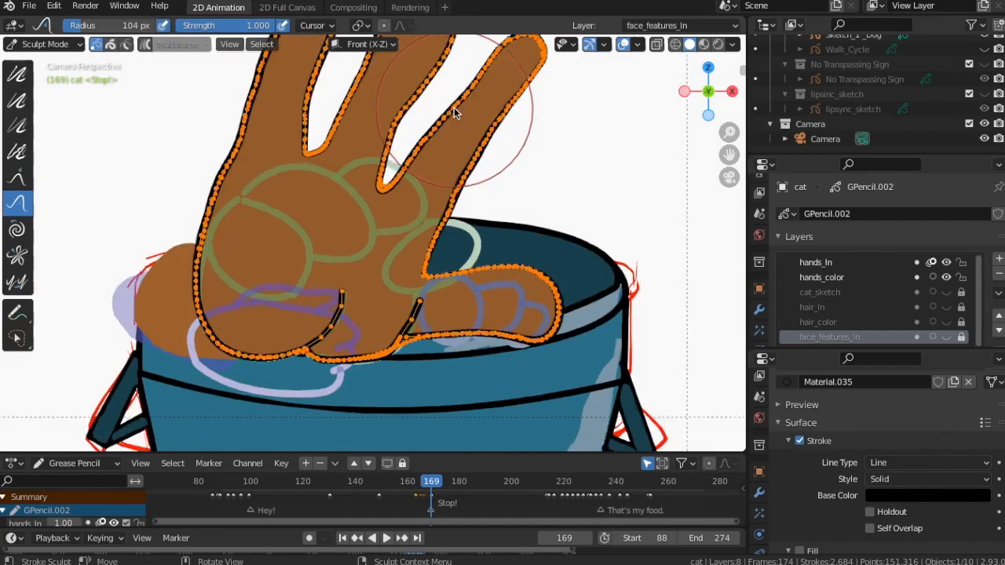
scroll(456, 113, "up", 1)
left_click_drag(491, 66, 478, 63)
scroll(408, 219, "down", 2)
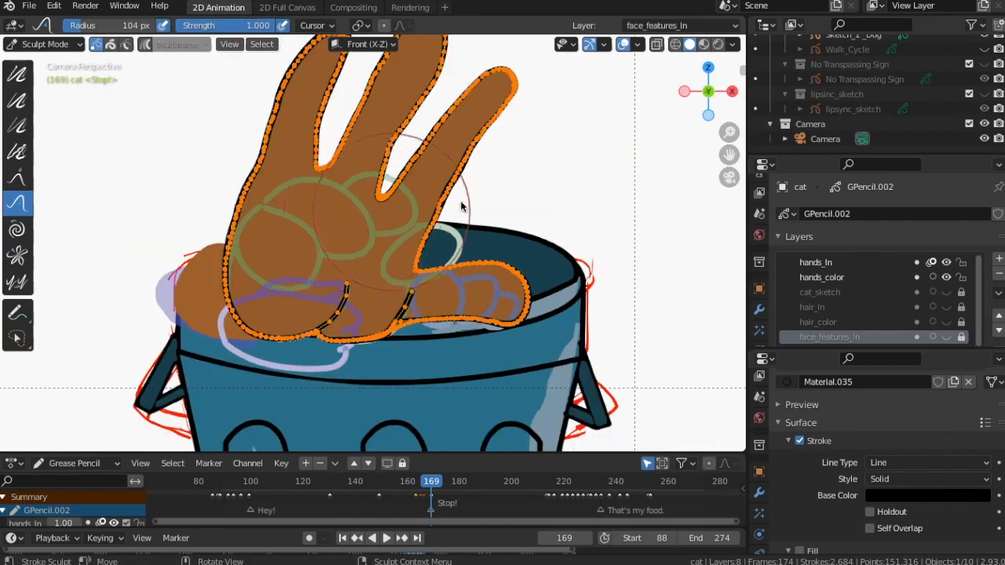
scroll(461, 207, "down", 3)
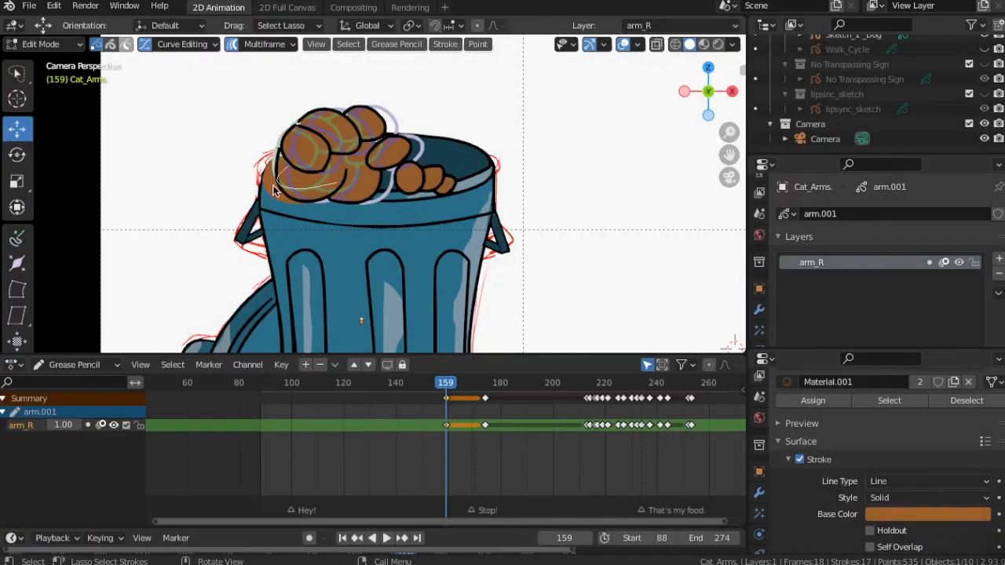
Move the first arm_R keyframe of Cat_Arms to frame 152 and check the frames before it.
mouse_move(453, 385)
left_mouse_down()
mouse_move(475, 384)
mouse_move(261, 366)
mouse_move(291, 383)
mouse_move(503, 383)
mouse_move(427, 383)
left_mouse_up()
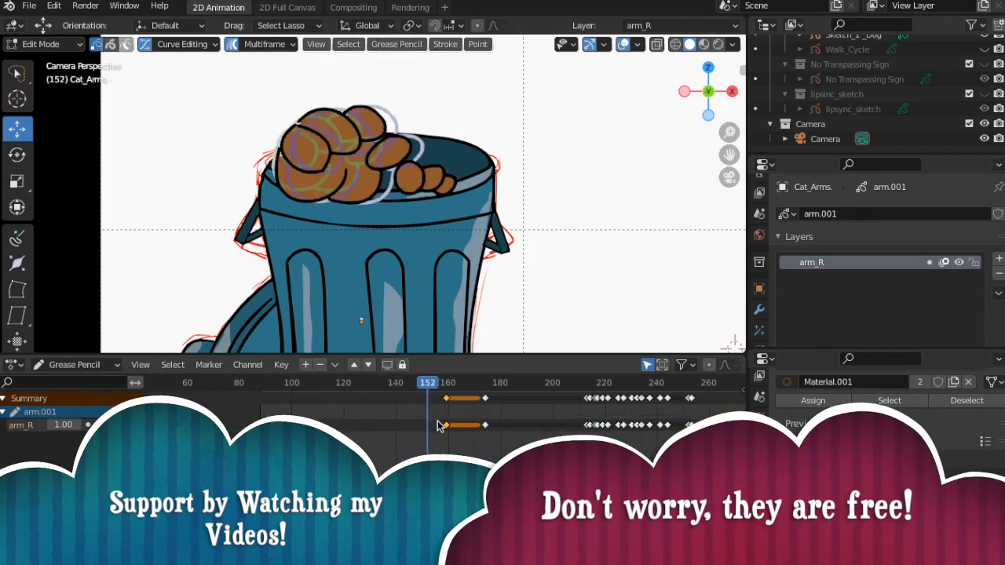
left_click_drag(437, 426, 416, 421)
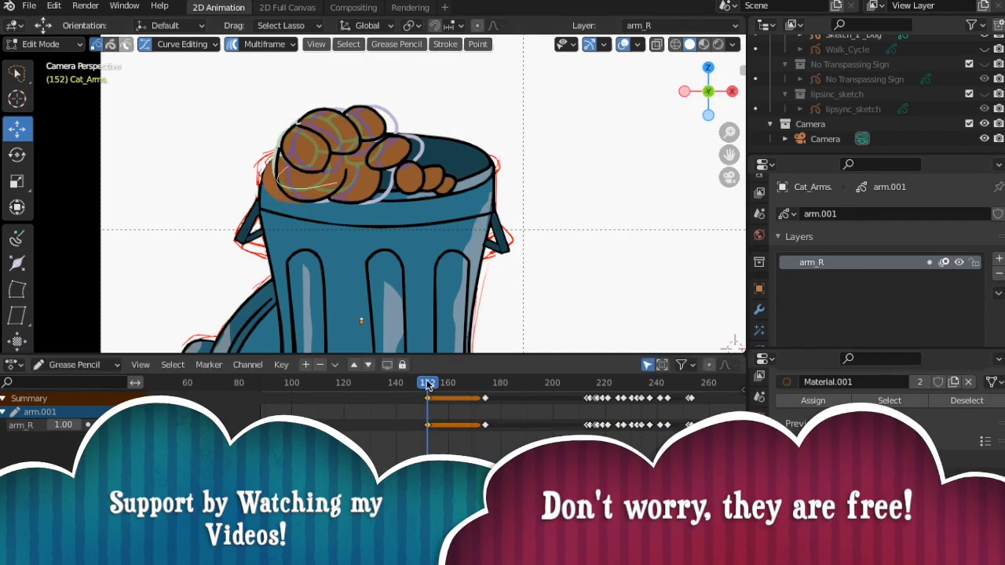
left_click(326, 382)
left_click(392, 384)
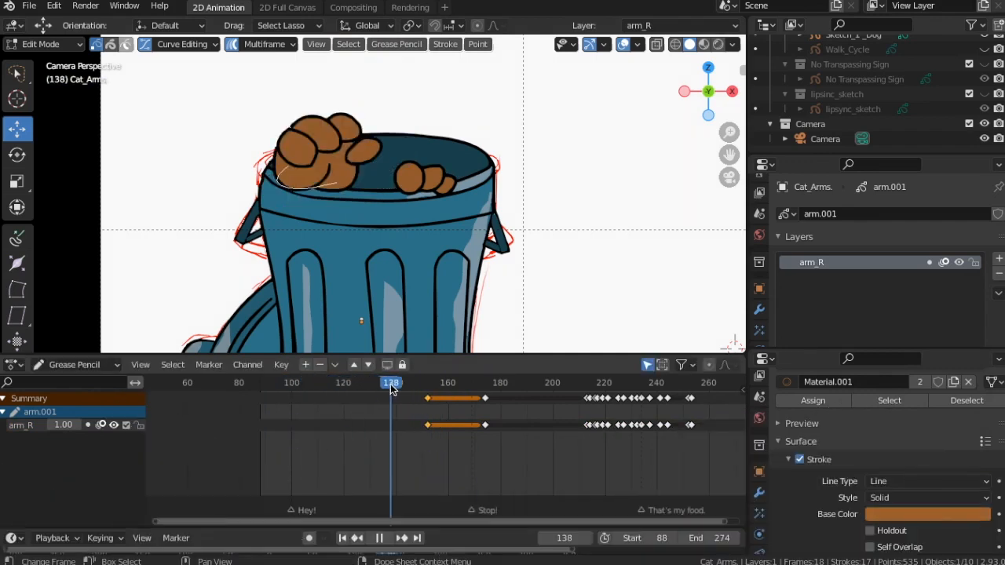
Move the first arm_R keyframe of Cat_Arms to frame 131.
left_click_drag(370, 384, 373, 385)
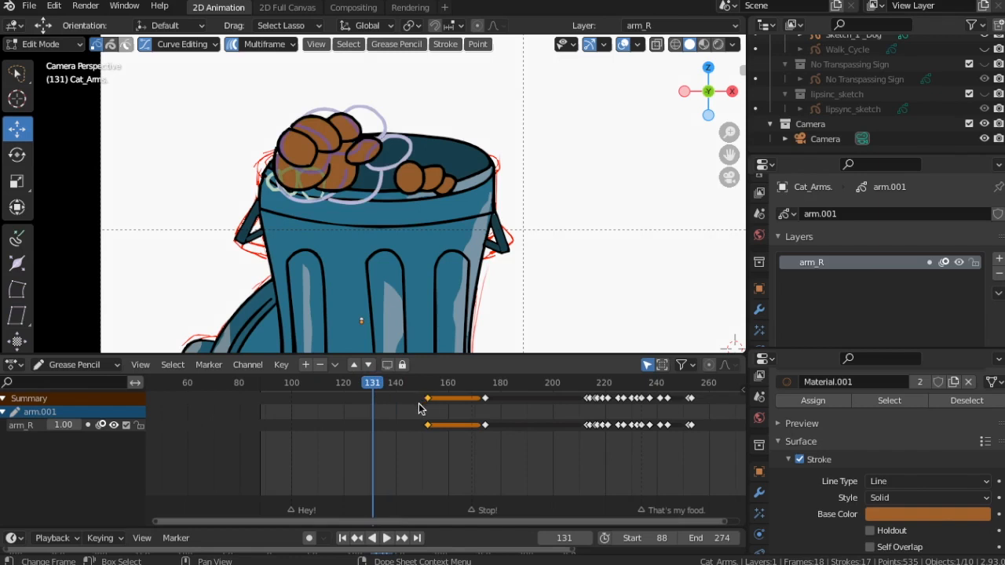
key("g")
left_click(363, 418)
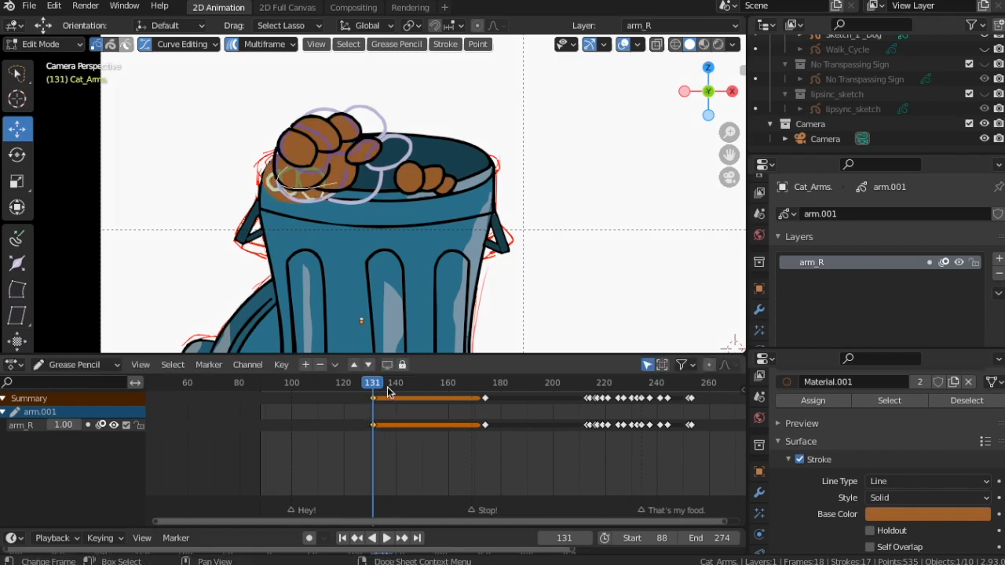
Review the arm and hand animation up to frame 188 and save the blend file.
left_click(323, 382)
left_click(276, 382)
mouse_move(293, 384)
left_mouse_down()
mouse_move(478, 385)
mouse_move(343, 403)
mouse_move(513, 406)
mouse_move(461, 396)
mouse_move(612, 393)
mouse_move(388, 394)
mouse_move(521, 390)
left_mouse_up()
scroll(472, 262, "down", 2)
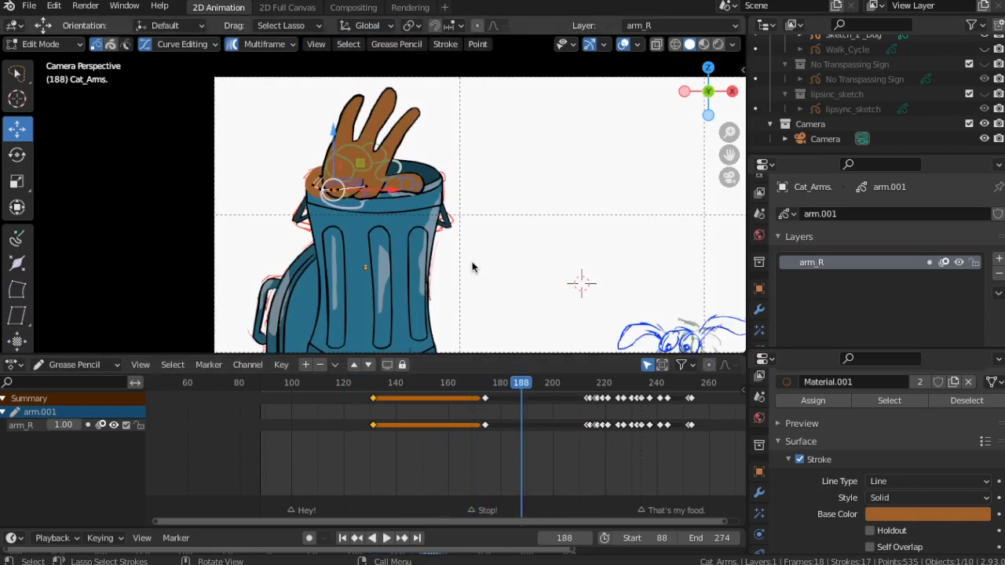
scroll(439, 211, "up", 2)
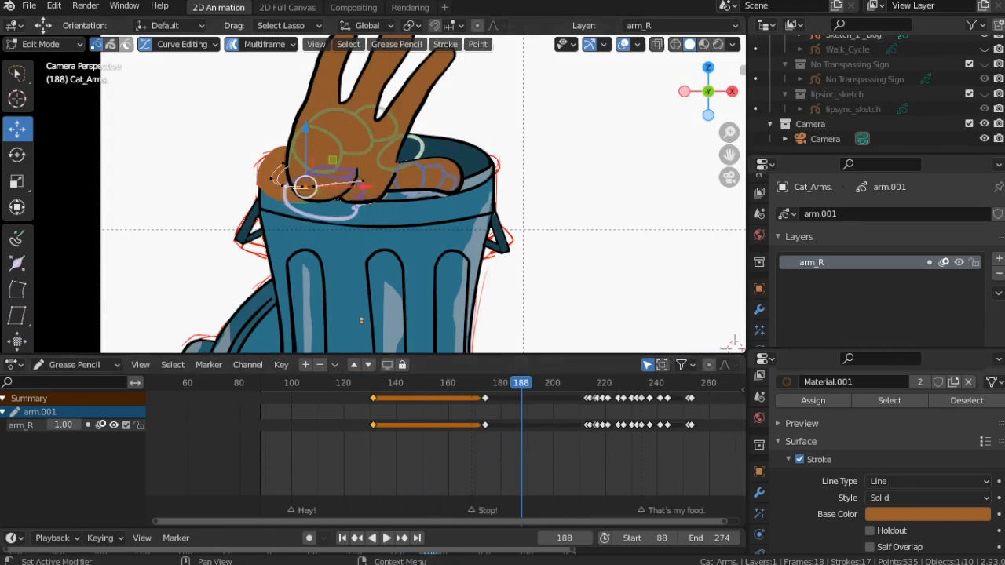
left_click(21, 7)
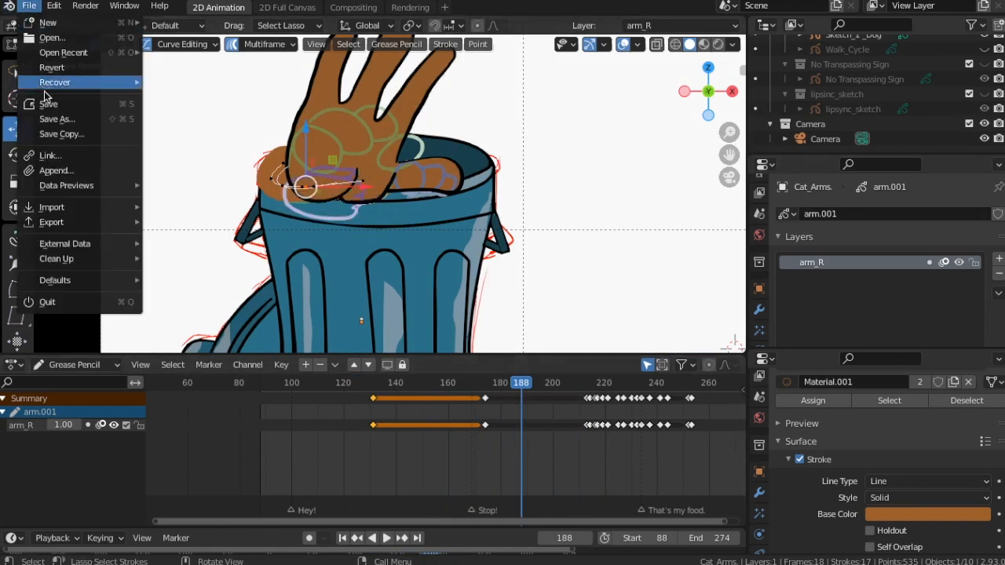
left_click(49, 104)
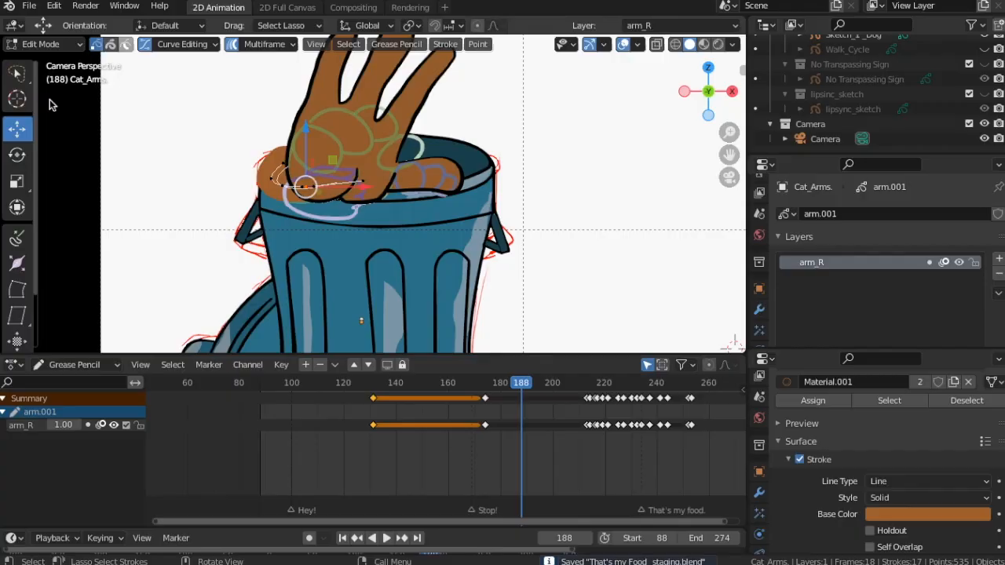